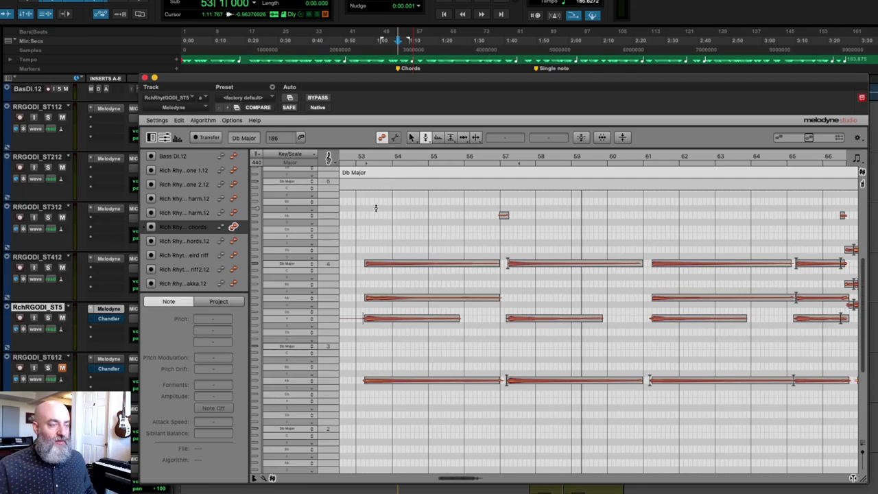
Select the Db 4 note at bar 53 and switch the chords track to note assignment mode to examine its detected notes.
left_click(377, 264)
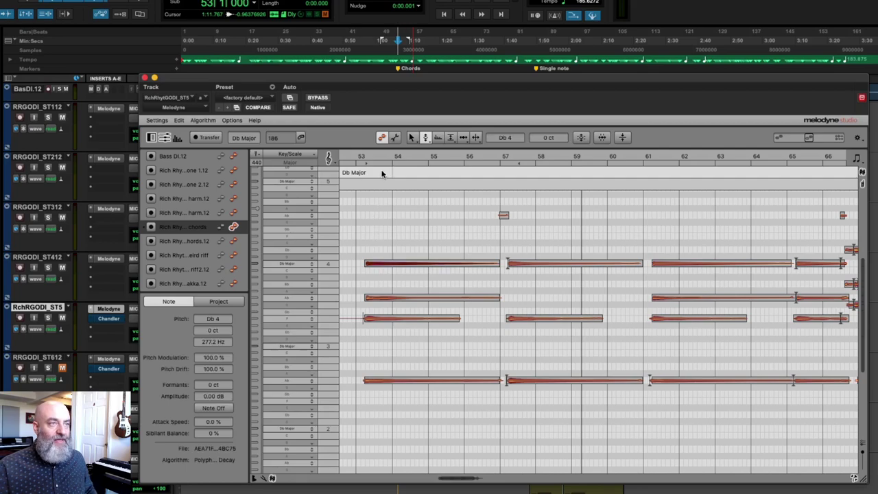
left_click(394, 138)
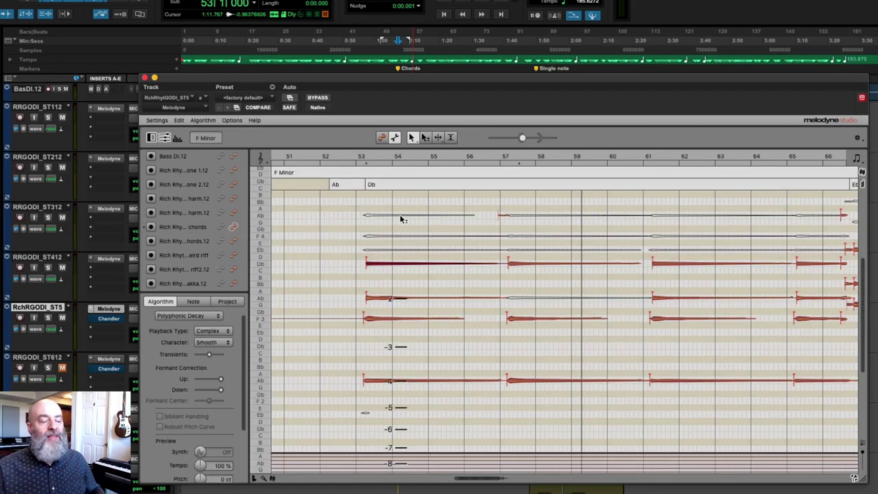
scroll(405, 232, "right", 2)
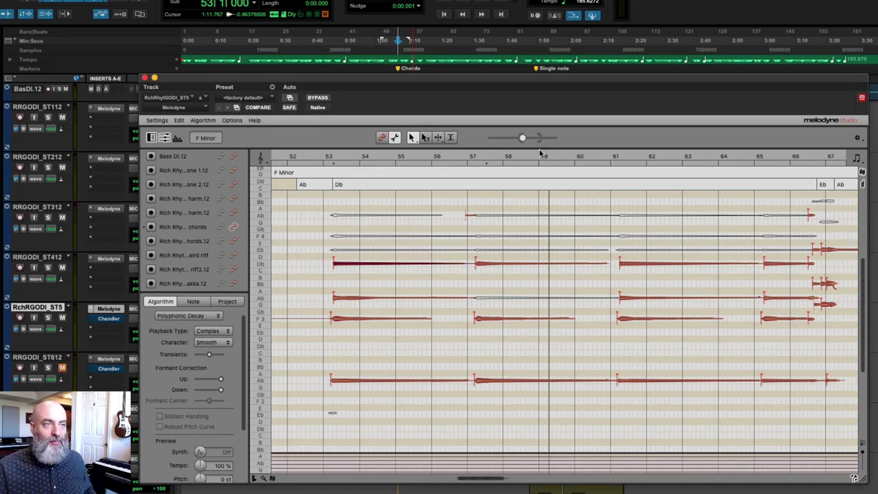
left_click(484, 267)
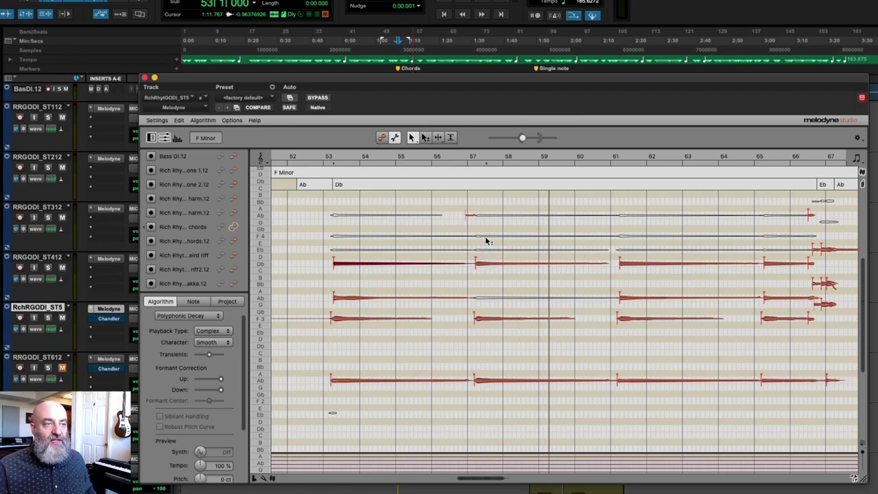
left_click(395, 236)
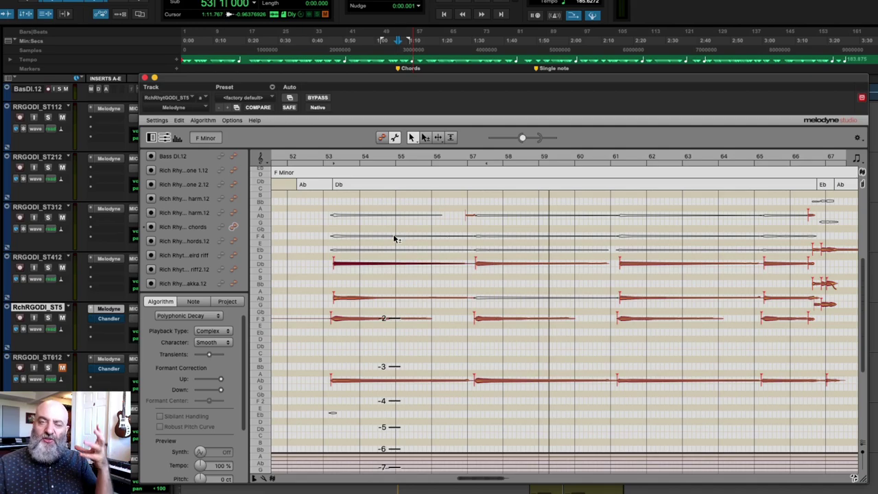
left_click(343, 240)
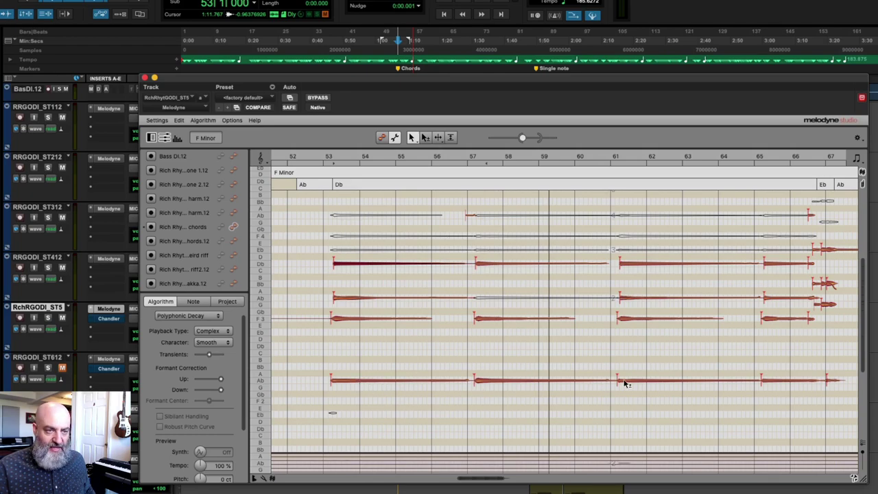
Activate the missing Ab 3 note in the chord at bar 57.
mouse_move(487, 383)
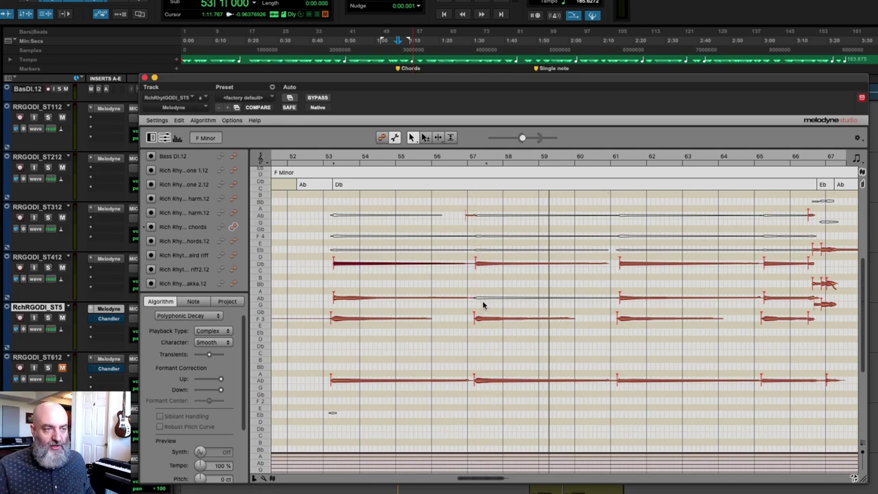
left_click(485, 383)
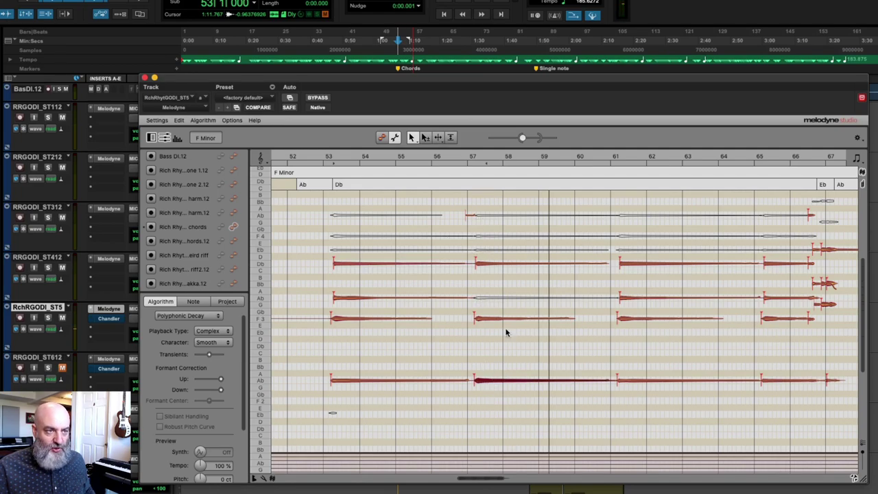
double_click(482, 300)
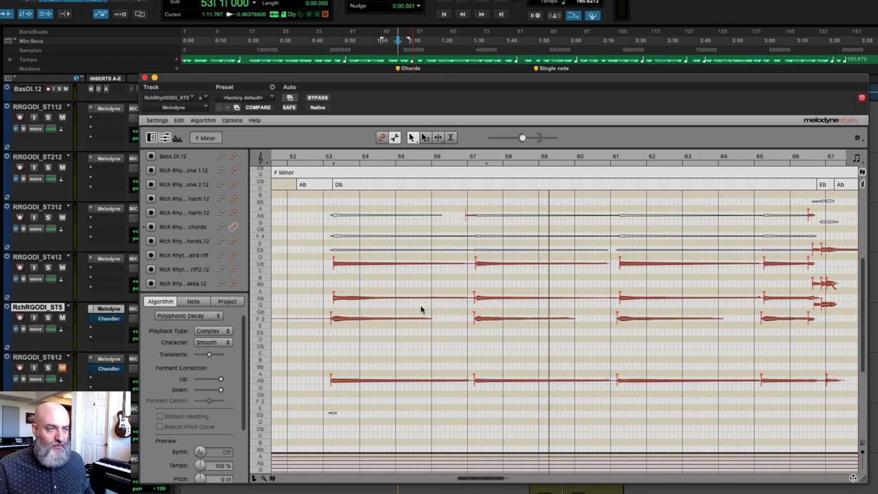
Check the Monitor When Editing Blobs setting in the view options.
scroll(399, 340, "up", 3)
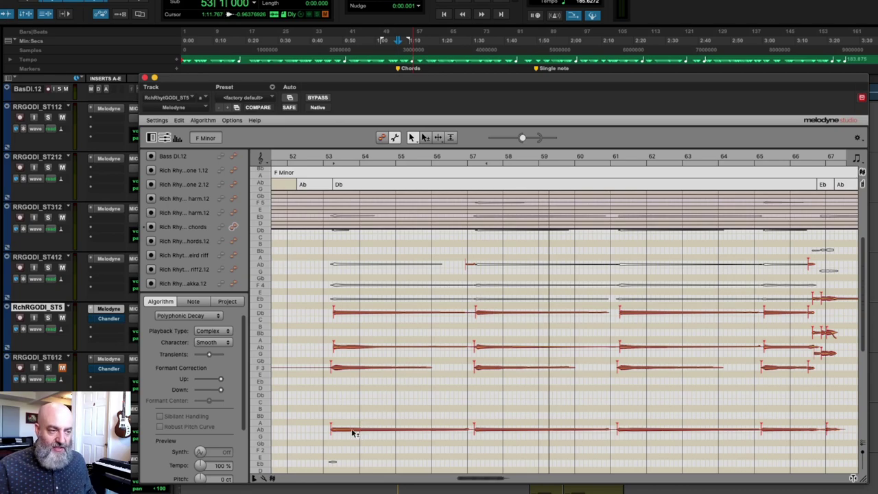
left_click(857, 138)
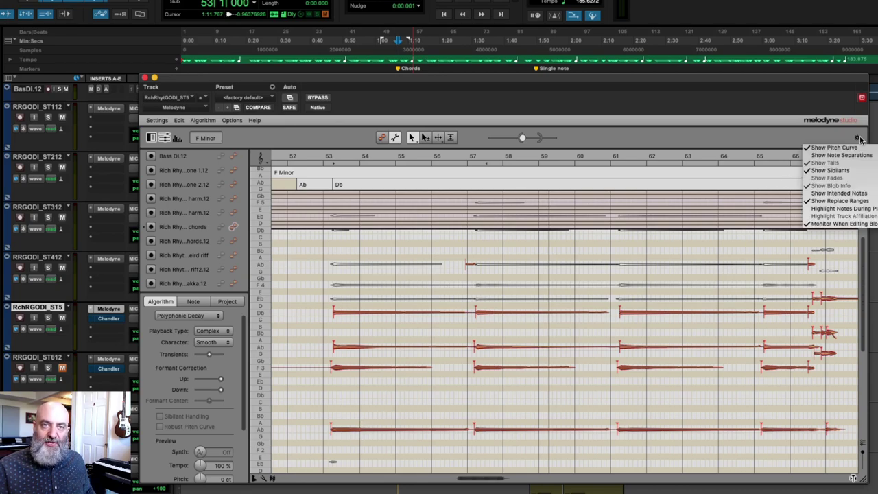
left_click(844, 225)
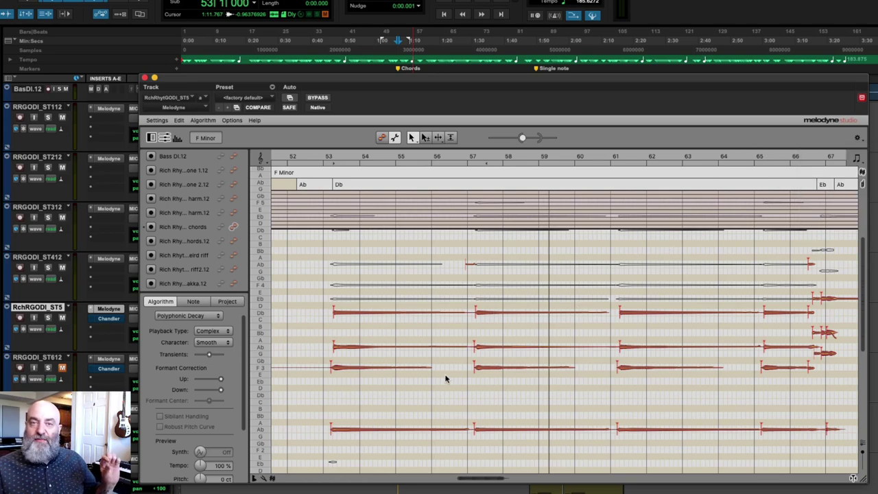
Audition the individual notes of the bar 53 chord: Ab 2, F 3, Ab 3 and Db 4.
left_click(352, 430)
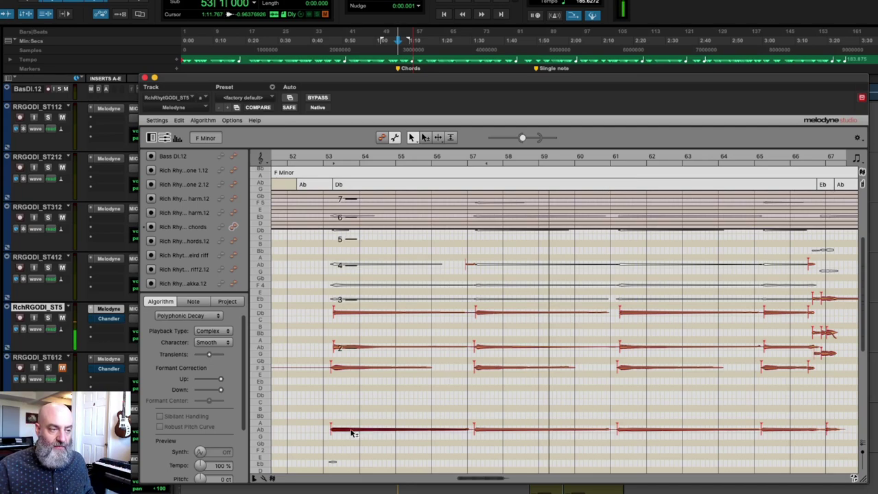
left_click(352, 368)
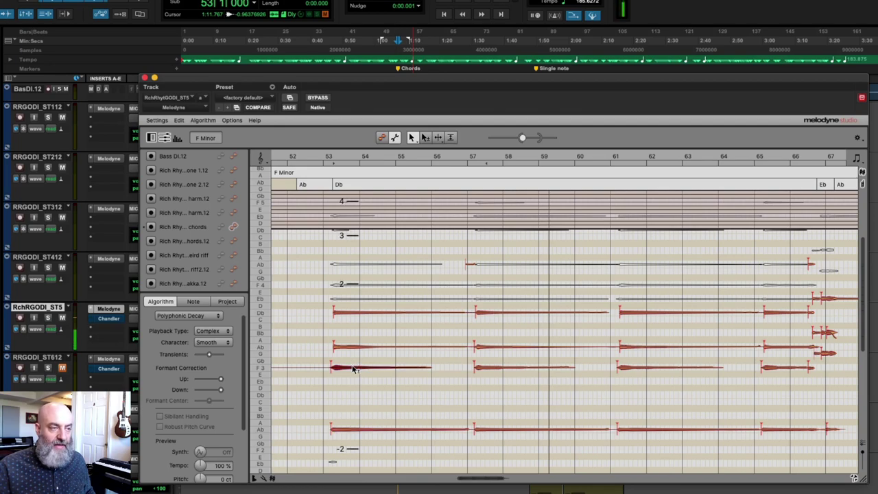
left_click(347, 349)
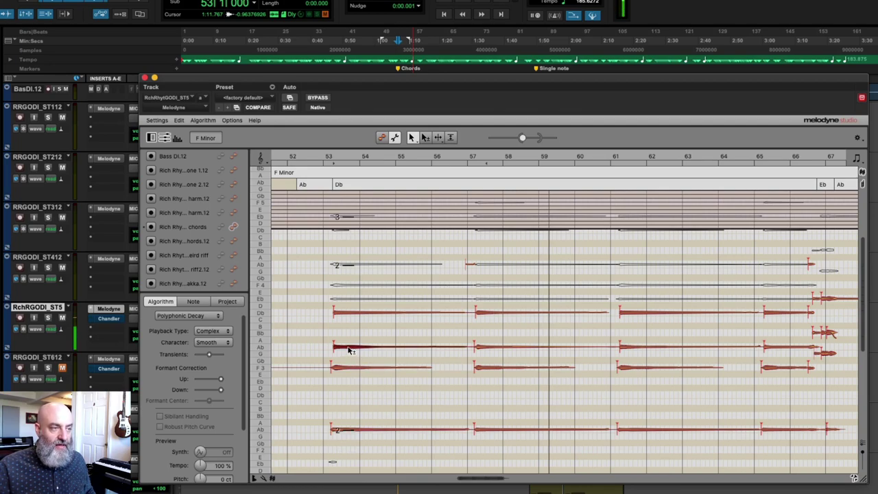
left_click(351, 314)
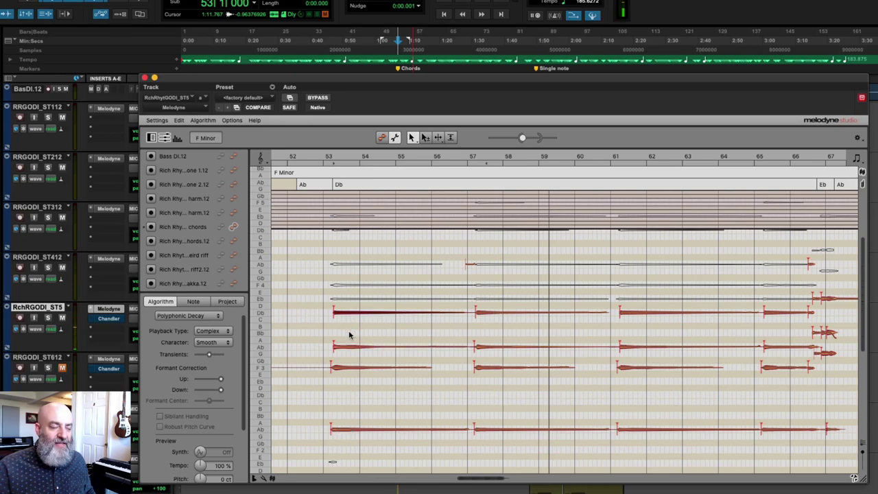
left_click(351, 315)
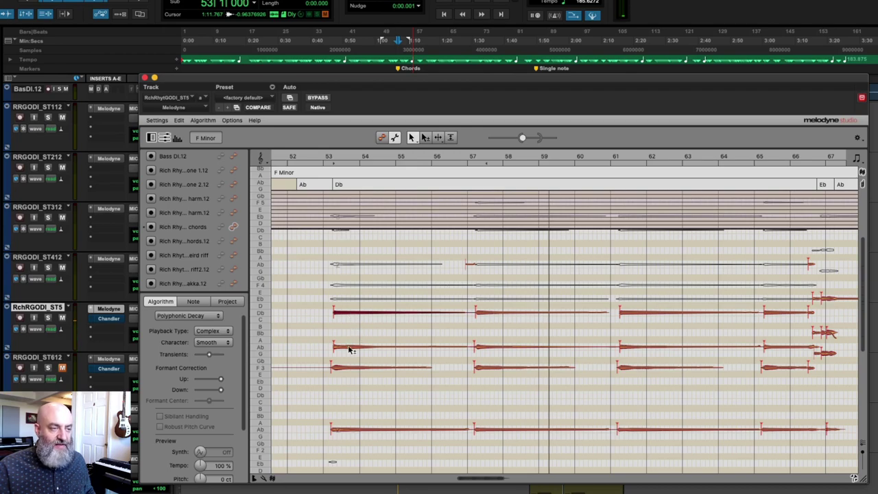
left_click(349, 347)
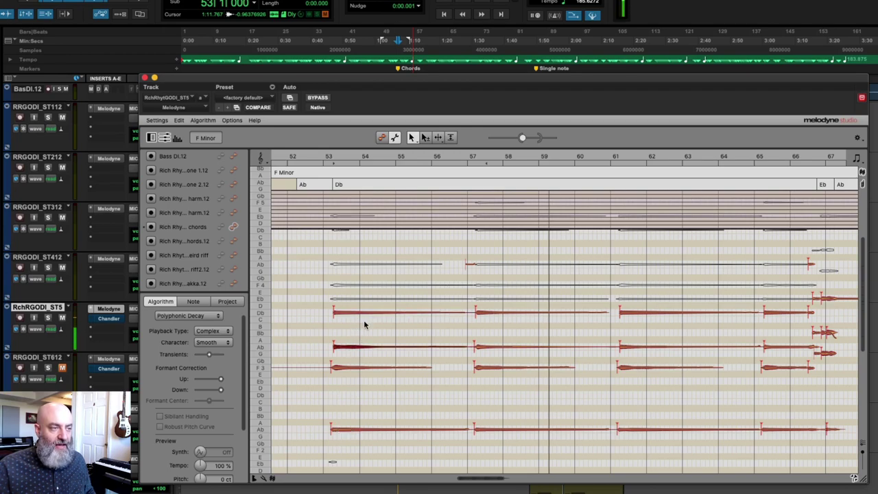
left_click(345, 370)
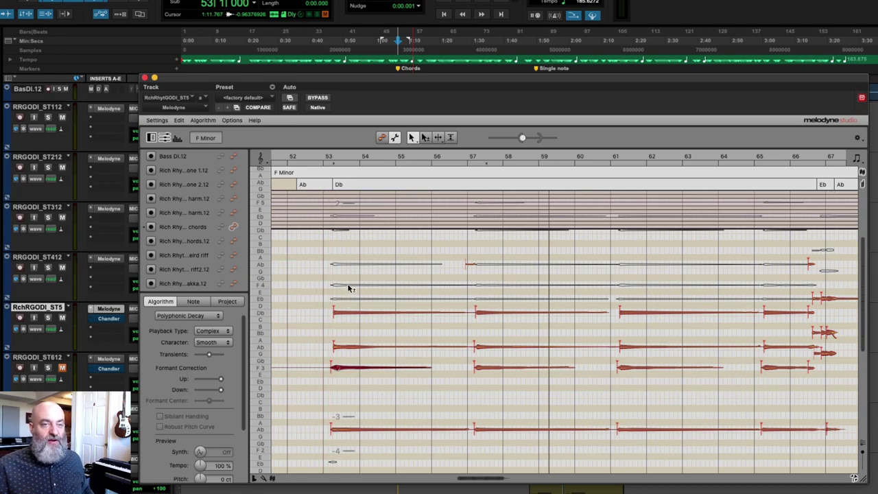
Activate the F 4 notes in the four chords at bars 53, 57, 61 and 65.
left_click(368, 287)
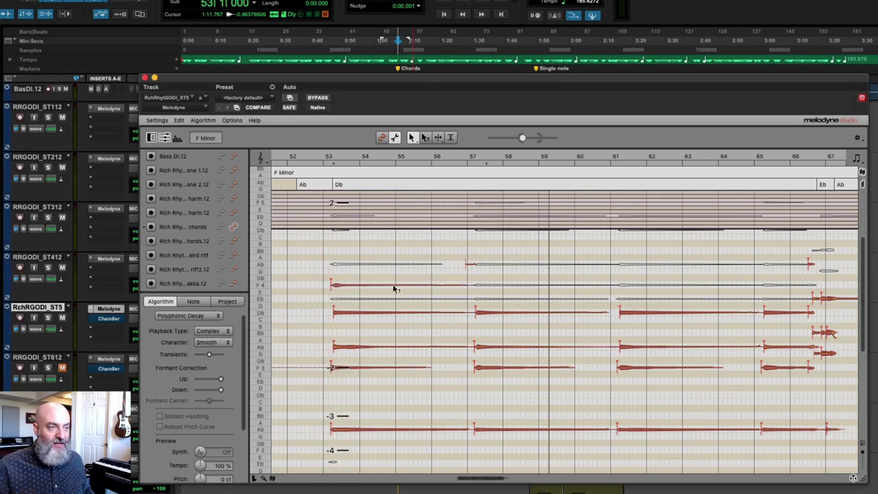
double_click(494, 285)
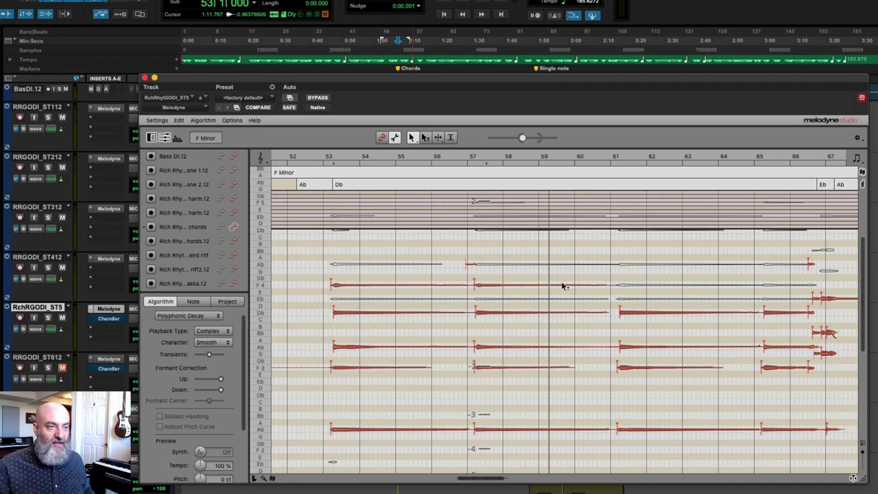
double_click(635, 287)
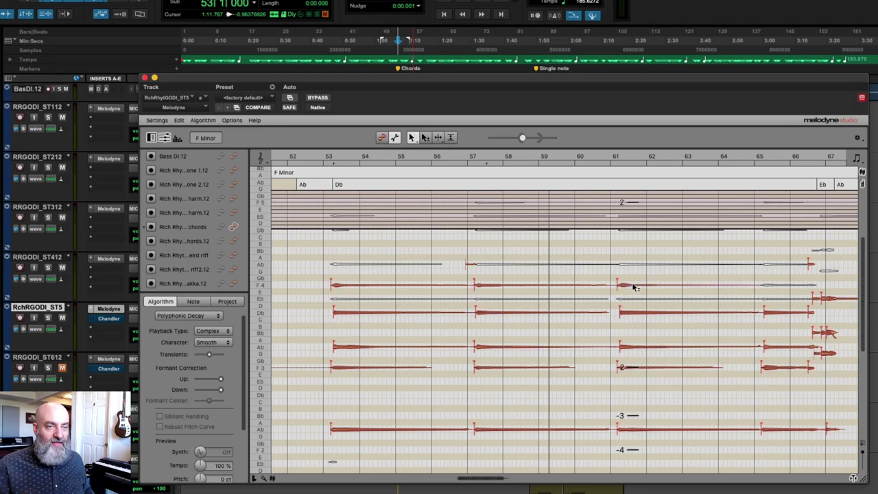
double_click(771, 288)
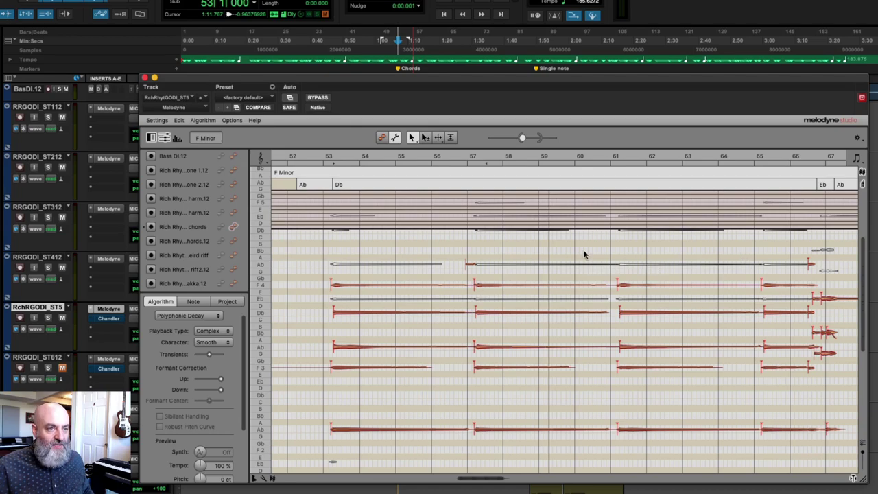
Narrow the note detection range by lowering its upper limit to just below Ab 4 and raising its lower limit to just below the Ab 2 notes.
scroll(587, 239, "right", 2)
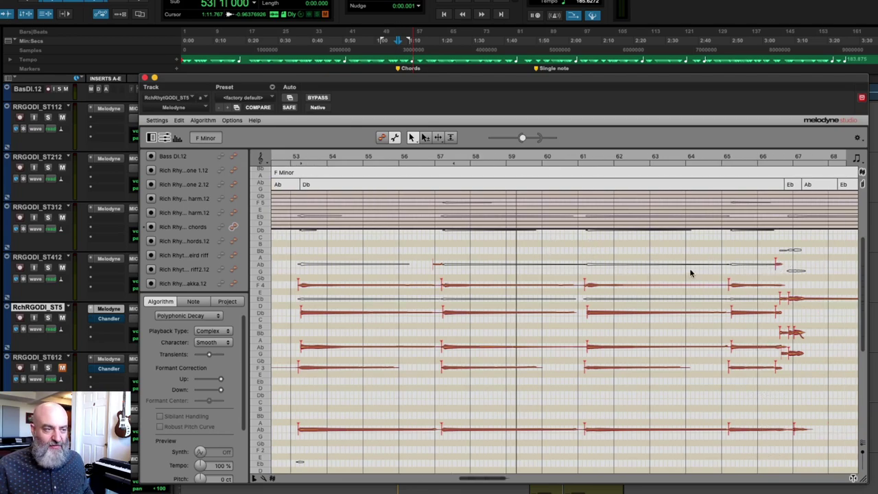
scroll(665, 278, "left", 1)
scroll(483, 373, "down", 3)
scroll(483, 373, "up", 1)
scroll(517, 362, "up", 2)
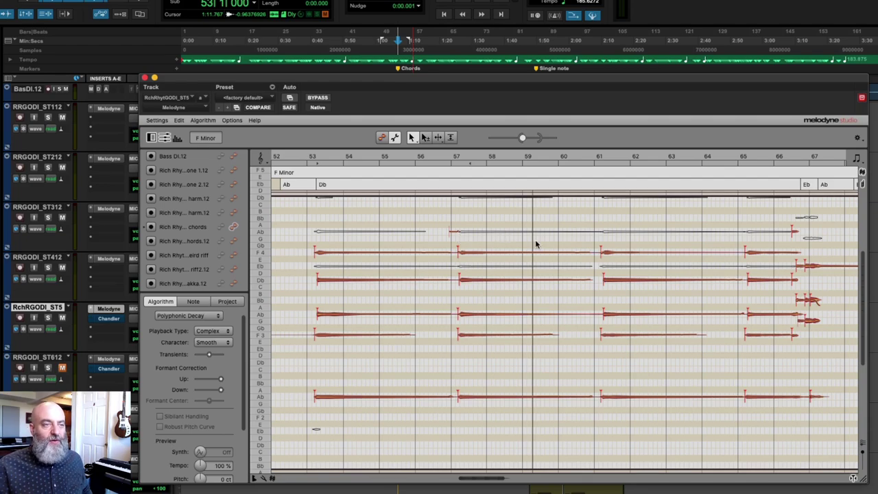
left_click_drag(541, 243, 504, 243)
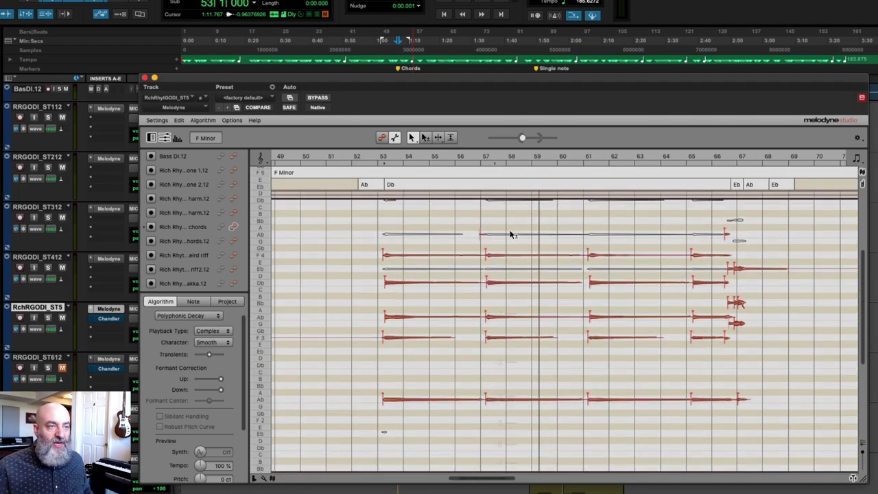
scroll(507, 220, "up", 3)
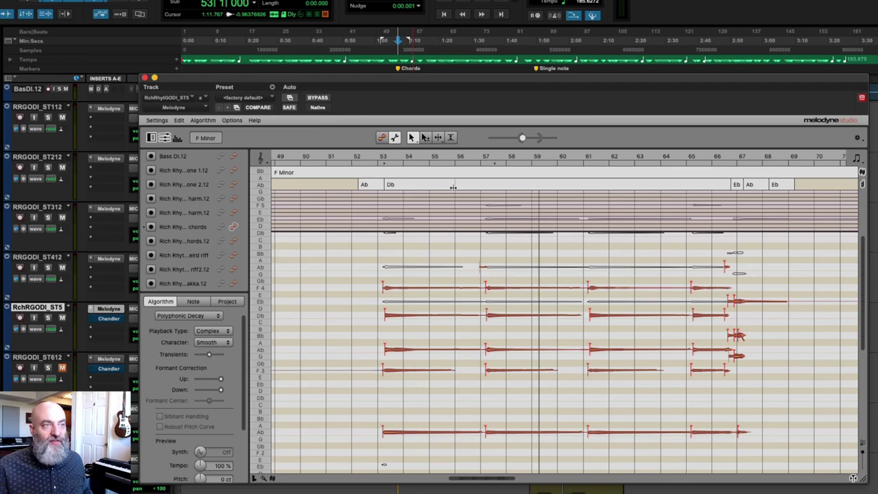
left_click_drag(459, 232, 460, 268)
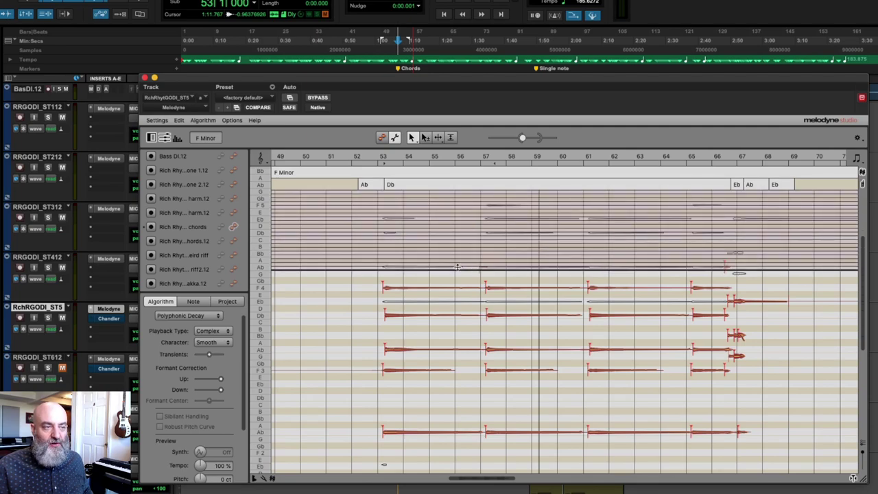
scroll(457, 278, "down", 4)
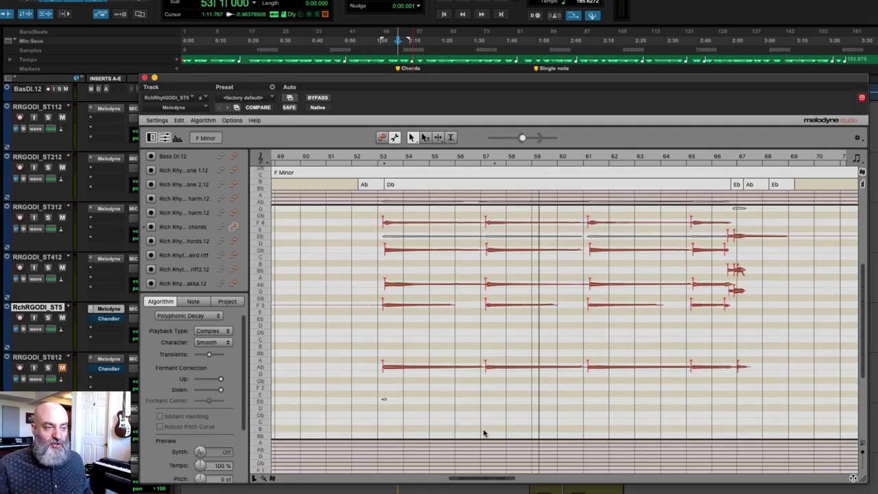
left_click_drag(484, 439, 485, 380)
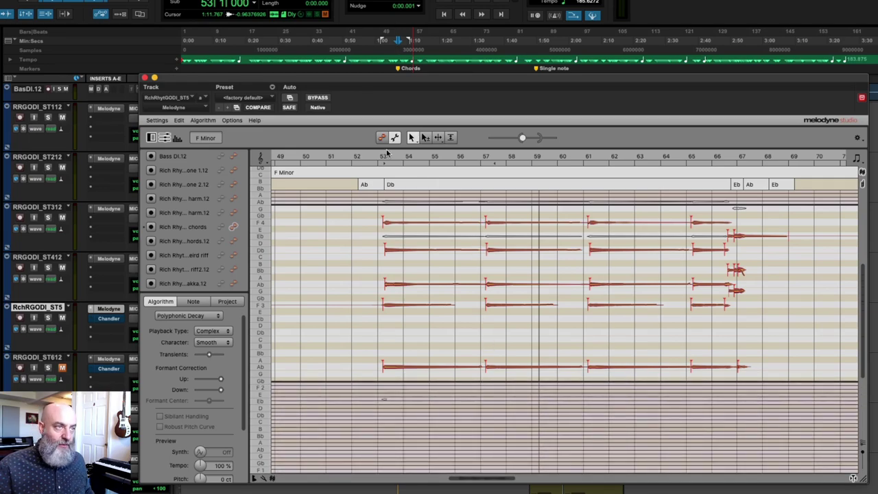
Return the chords track to note editing mode and play back the chord at bar 53.
left_click(382, 138)
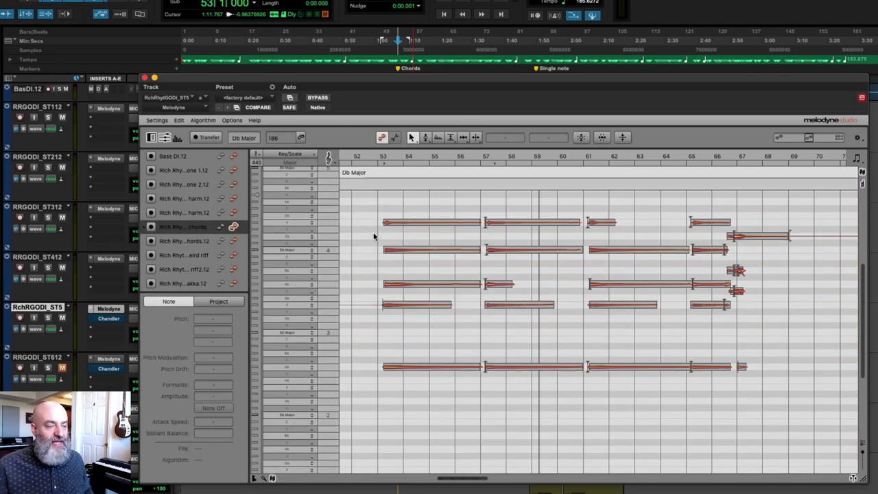
key("space")
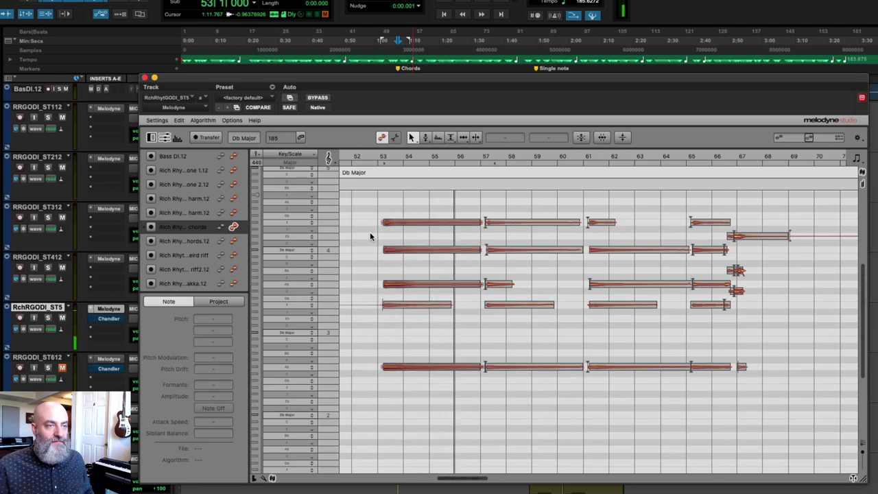
scroll(379, 251, "right", 1)
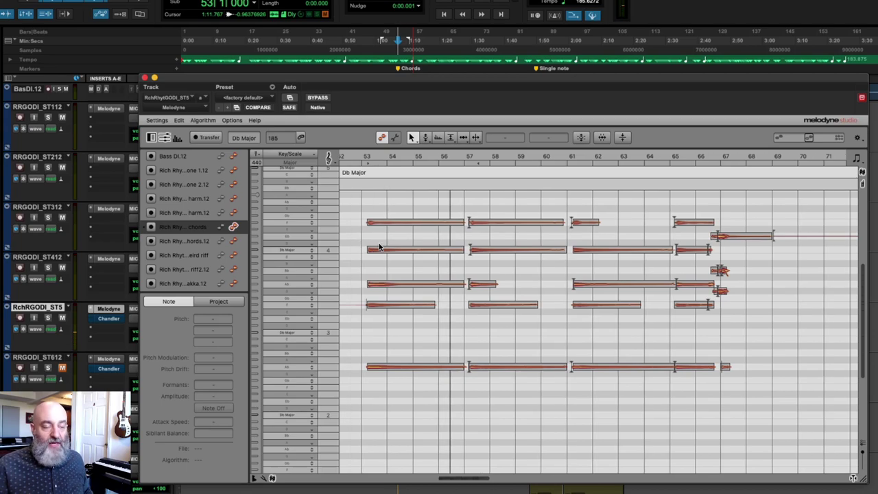
Replace the cut-short Ab 3 note at bar 57 with a copy of the Ab 3 note from bar 61.
left_click_drag(436, 258, 482, 326)
scroll(481, 326, "left", 1)
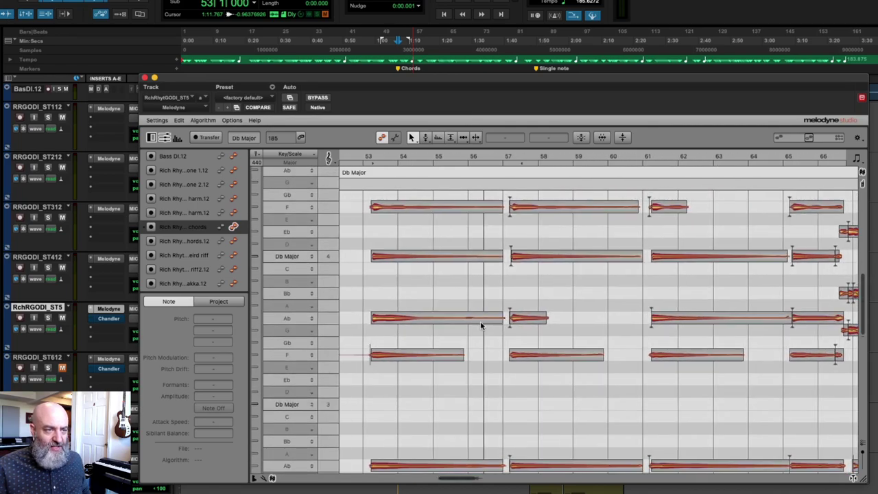
left_click(517, 320)
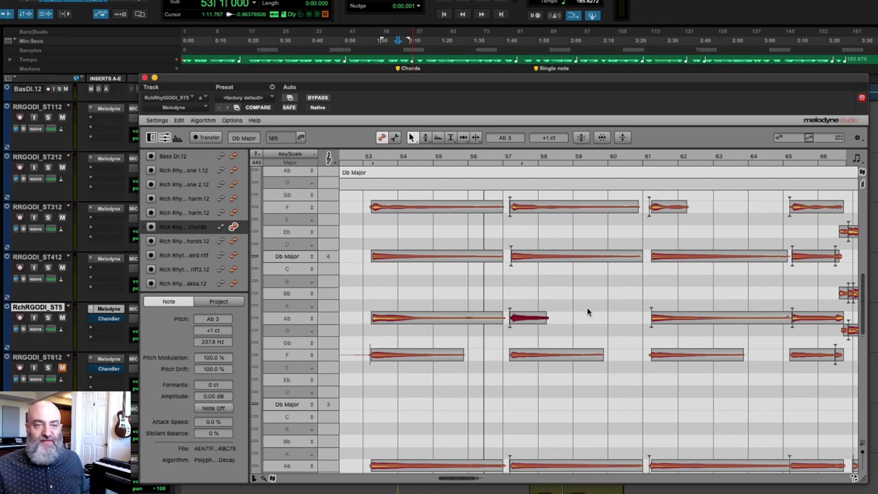
left_click(663, 318)
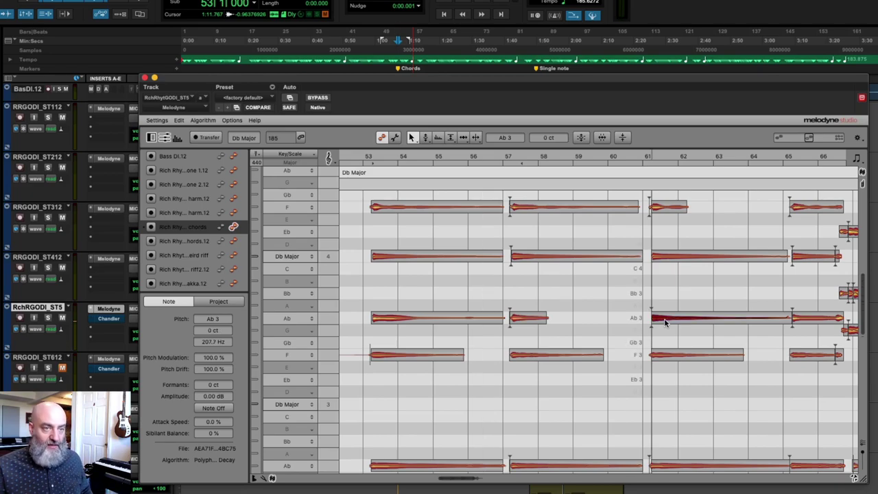
left_click(527, 320)
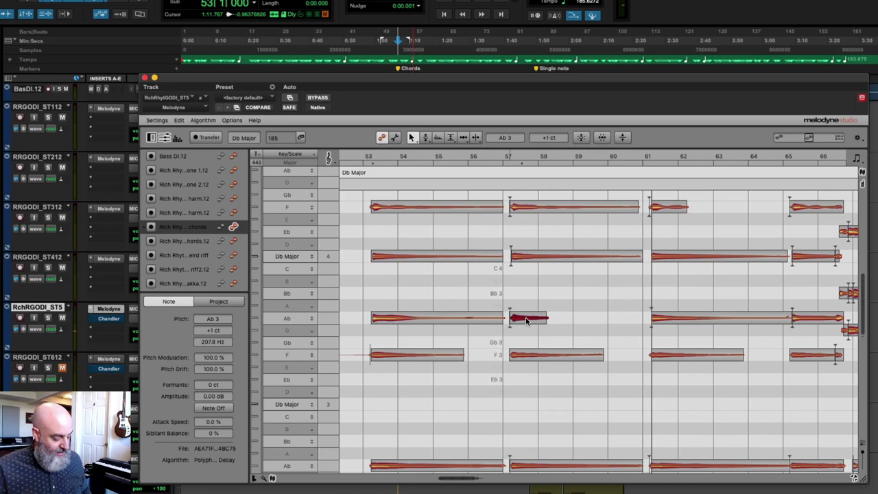
key("super+v")
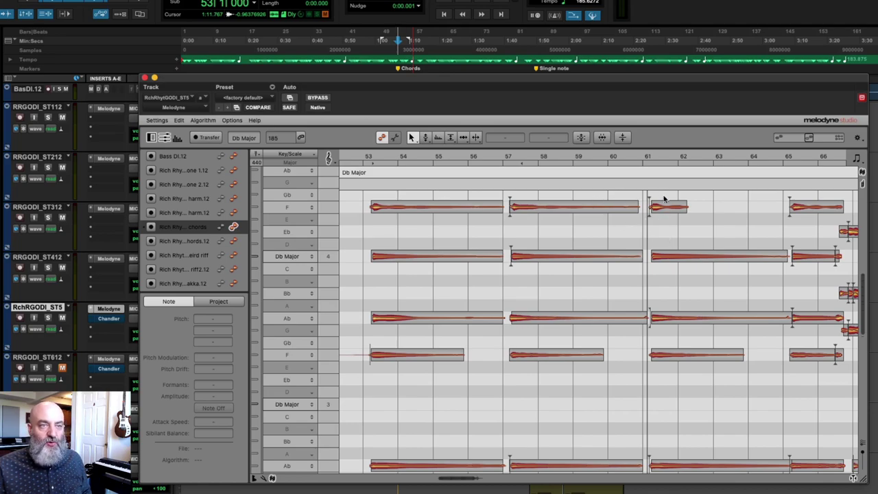
Replace the cut-short F 4 note at bar 61 with a copy of the bar 53 F 4 note and play back the chords.
left_click(377, 207)
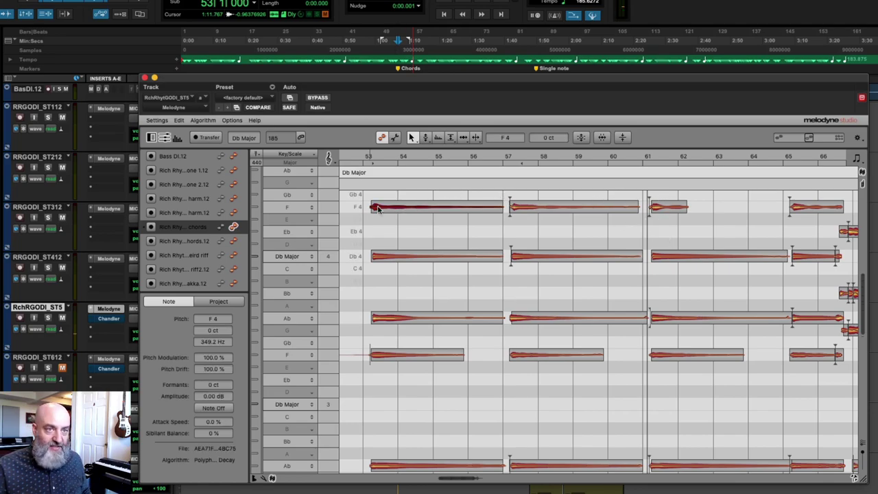
left_click(660, 209)
key("super+v")
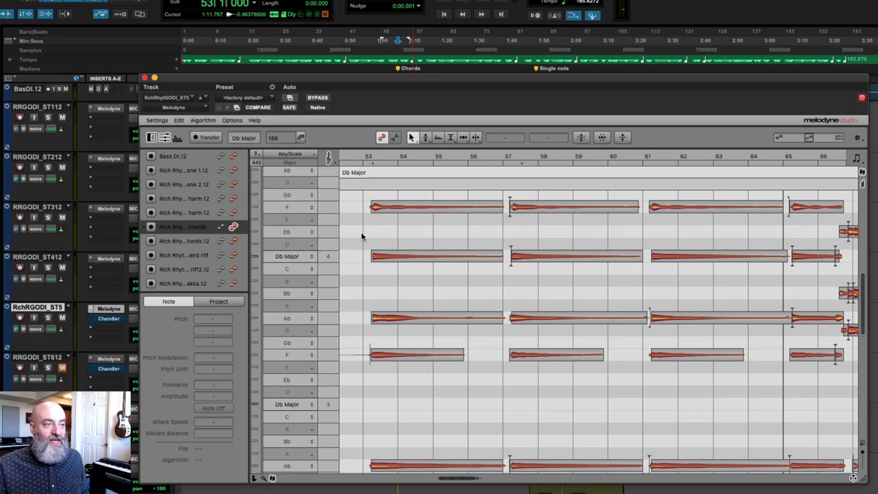
key("space")
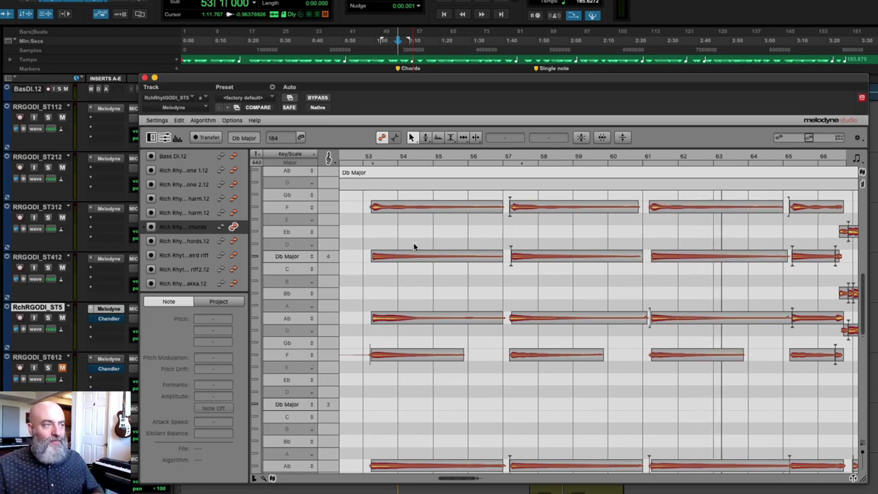
Switch note editing to the weird riff track and bring up its notes around bars 85 to 91.
left_click(234, 256)
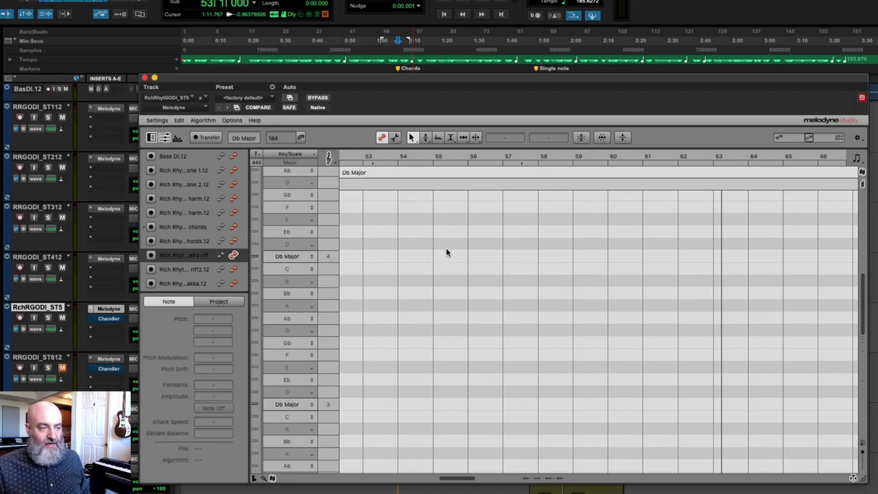
key("space")
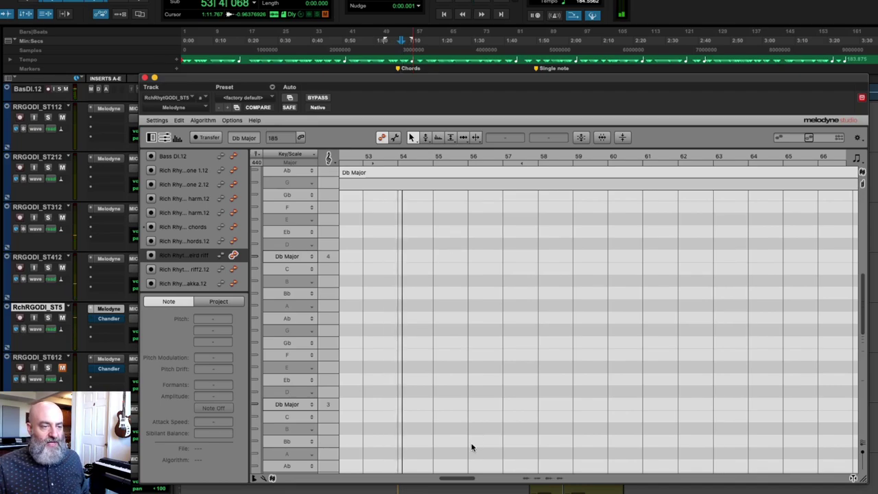
scroll(480, 425, "right", 10)
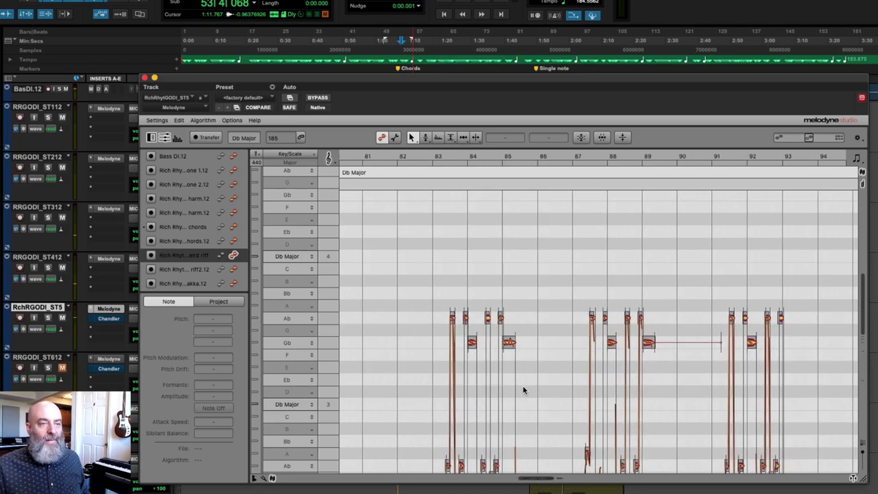
scroll(525, 364, "down", 2)
scroll(528, 339, "right", 3)
scroll(506, 295, "down", 3)
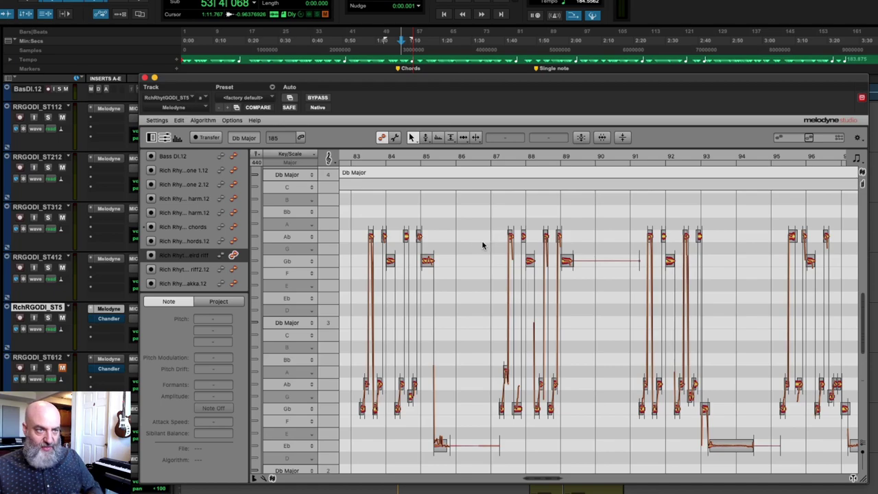
scroll(474, 241, "up", 5)
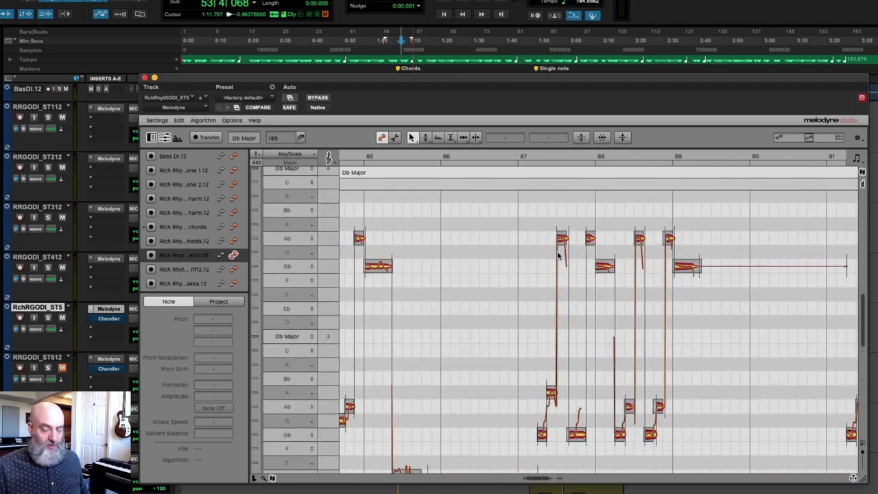
Play back the riff from the Single note marker at bar 86 and check which detection algorithm it uses.
key("period")
key("2")
key("period")
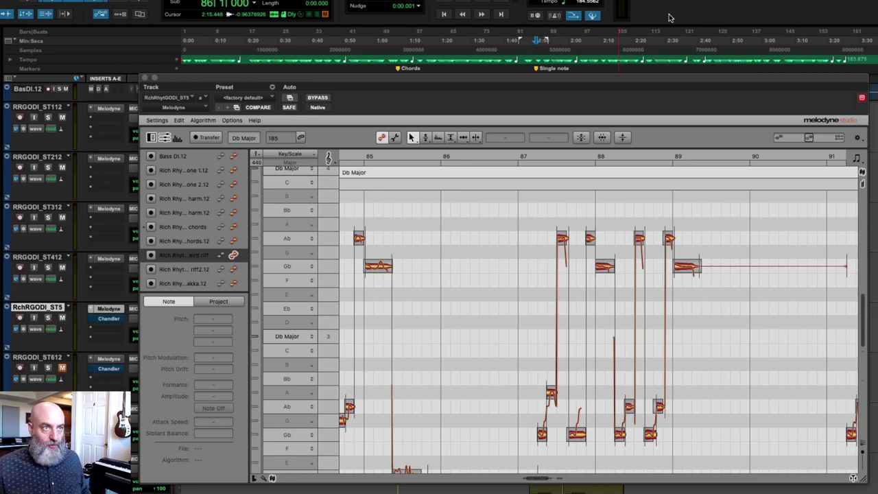
scroll(503, 230, "right", 2)
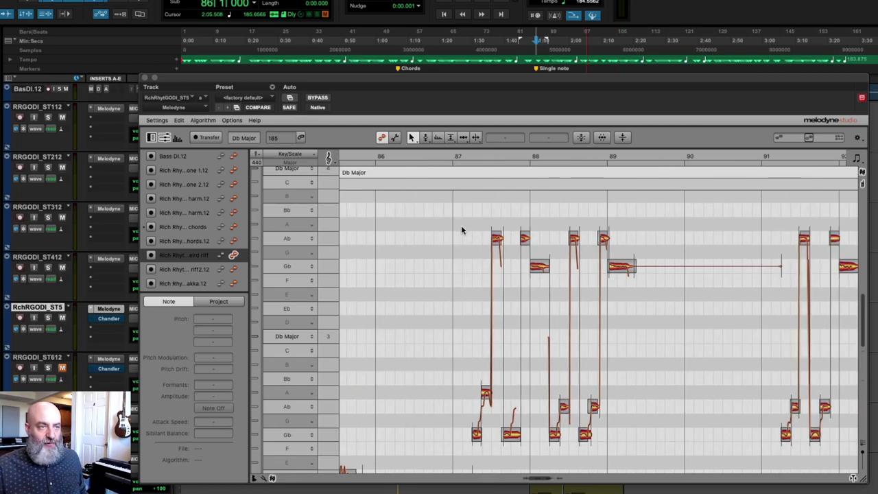
scroll(455, 228, "right", 3)
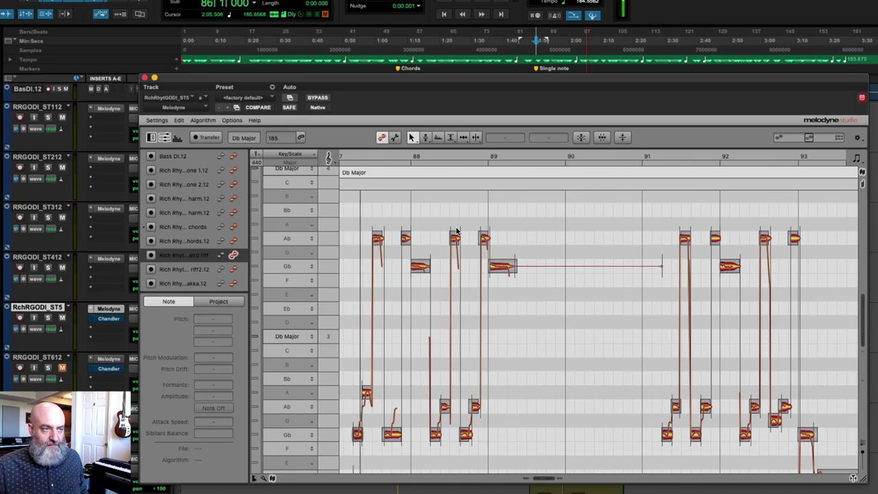
scroll(457, 326, "left", 1)
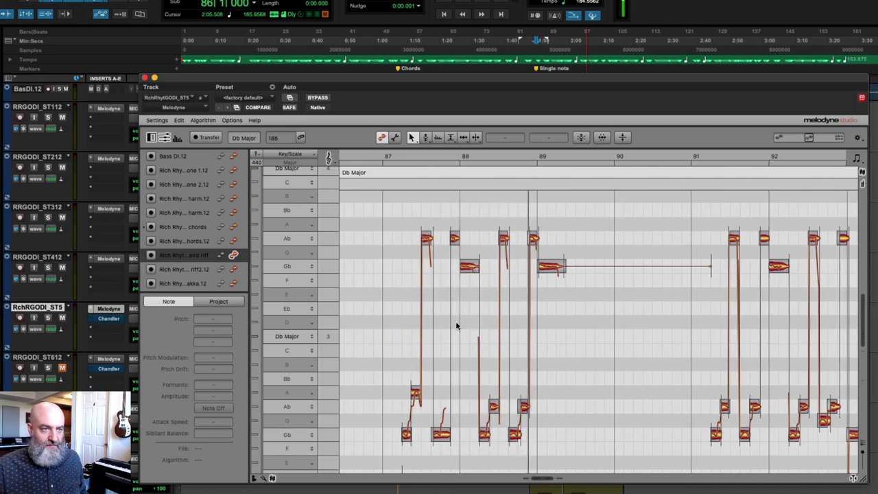
key("space")
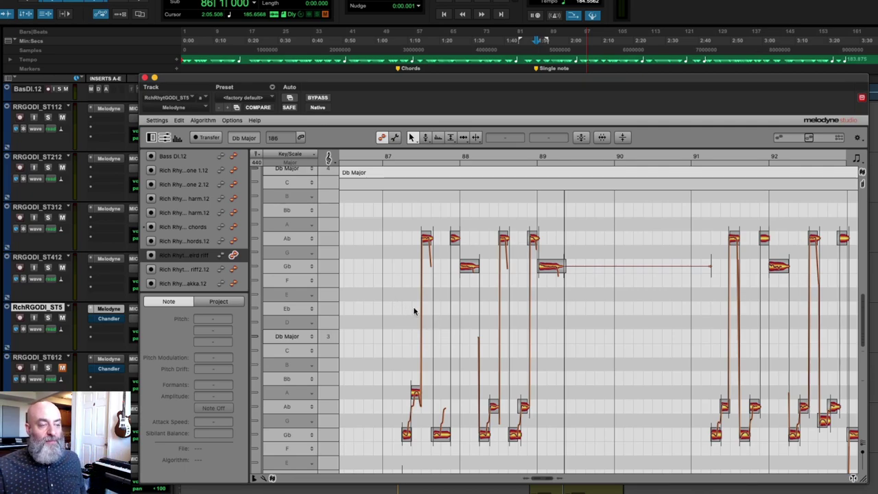
left_click(212, 121)
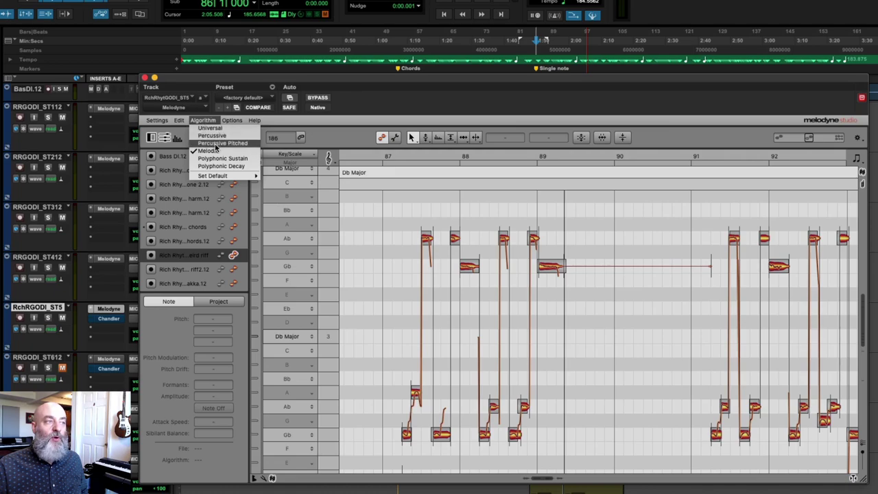
left_click(213, 119)
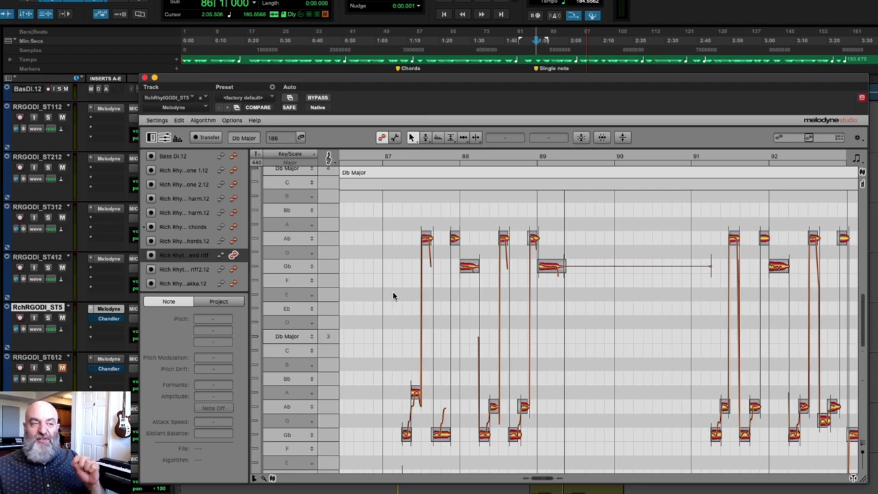
Move the A 2 note after bar 87 down to Ab 2 with the Pitch tool.
mouse_move(564, 340)
left_mouse_down()
mouse_move(516, 318)
mouse_move(625, 335)
mouse_move(560, 353)
left_mouse_up()
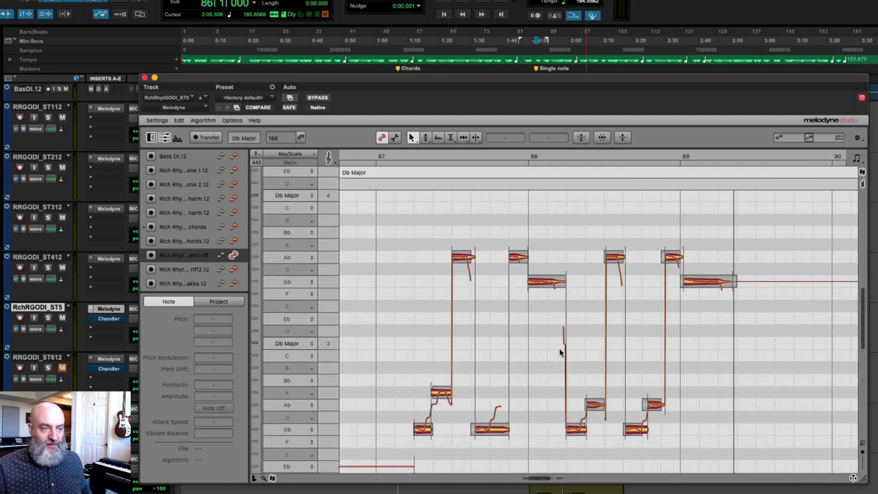
right_click(500, 396)
left_click(489, 388)
left_click(441, 392)
left_click_drag(443, 392, 443, 405)
scroll(431, 363, "right", 2)
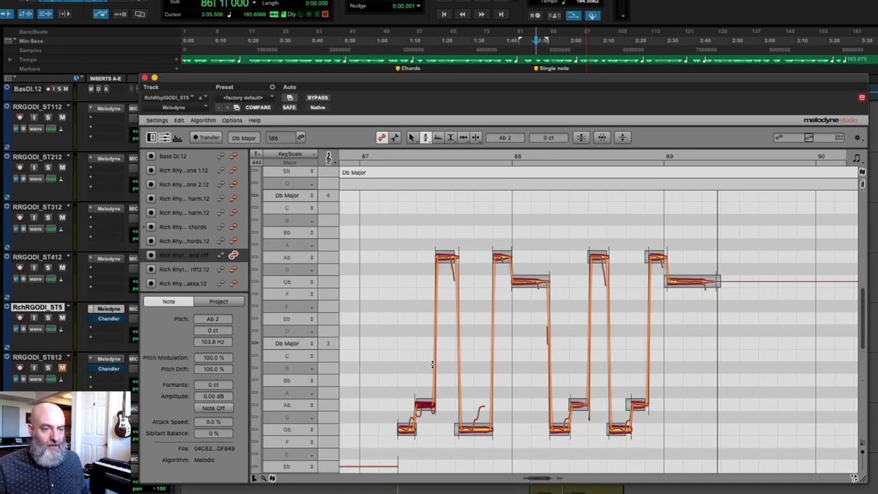
scroll(431, 362, "right", 1)
Split the long Gb 2 note before bar 88 at its pitch jump in note assignment mode, and return to note editing.
left_click(459, 430)
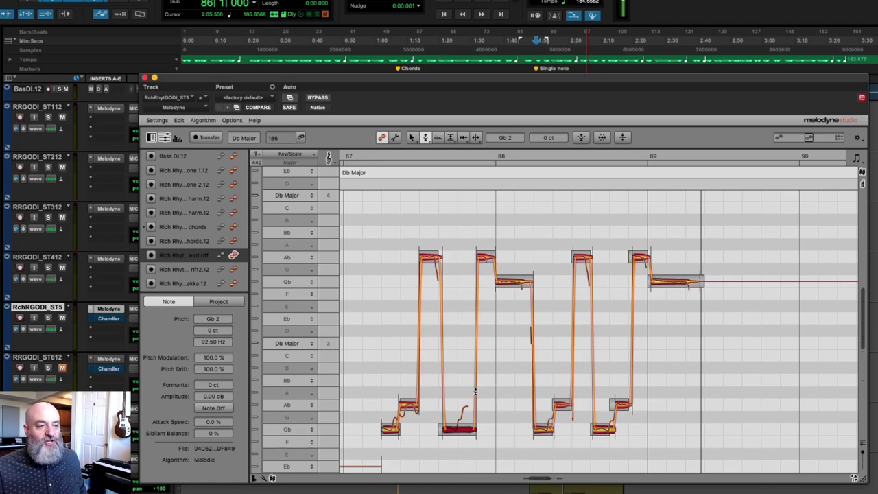
scroll(457, 432, "up", 2)
scroll(460, 410, "up", 1)
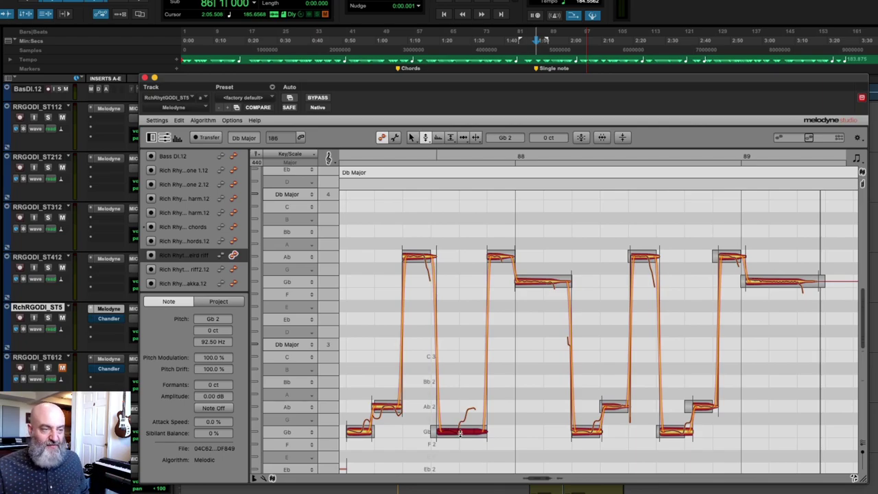
left_click(395, 137)
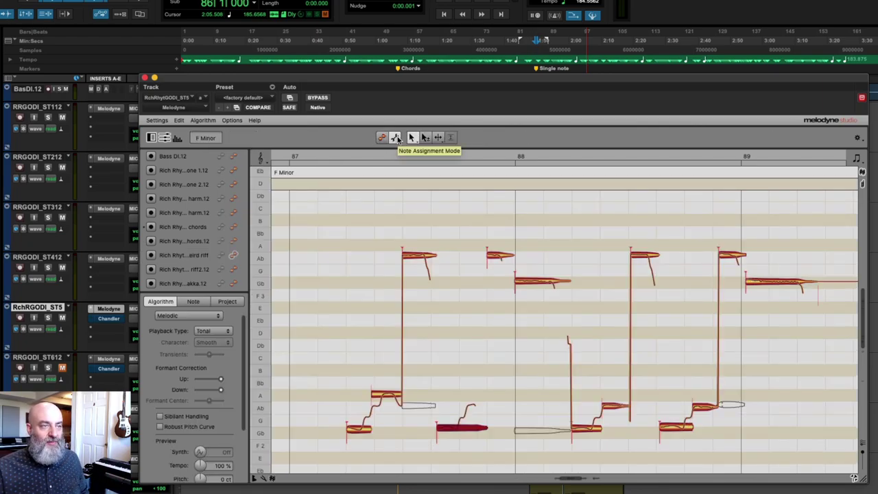
left_click(439, 138)
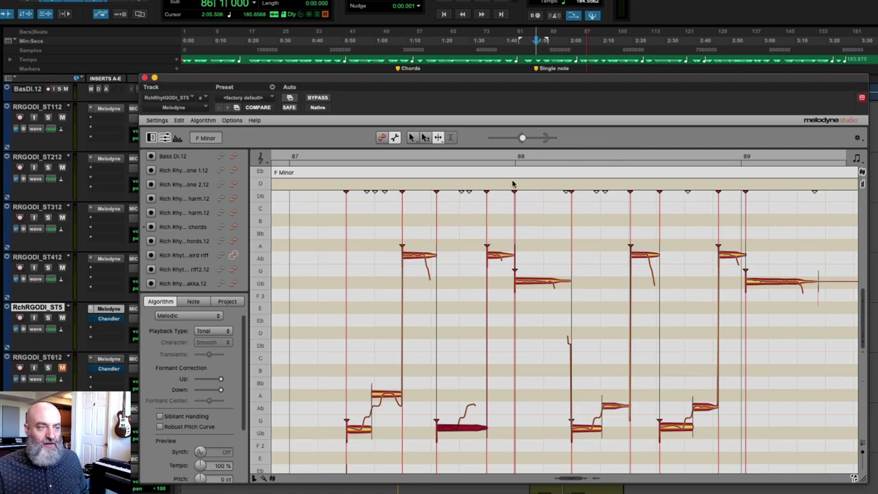
double_click(460, 193)
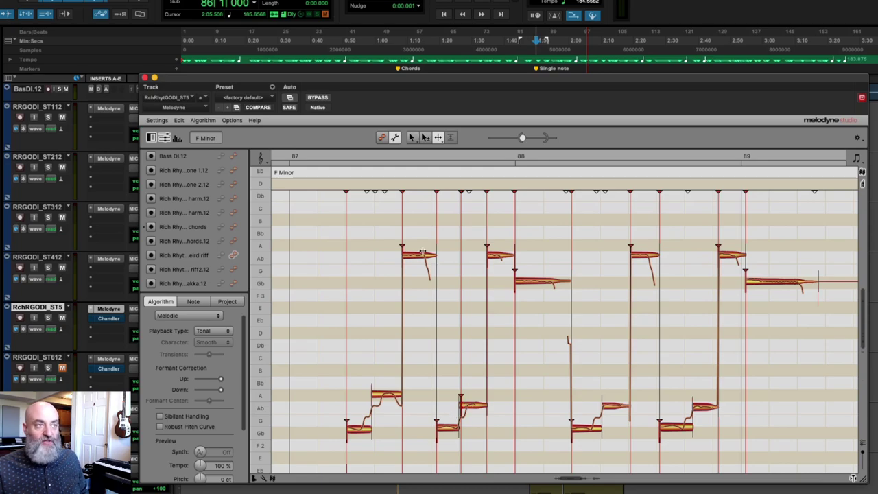
left_click(381, 137)
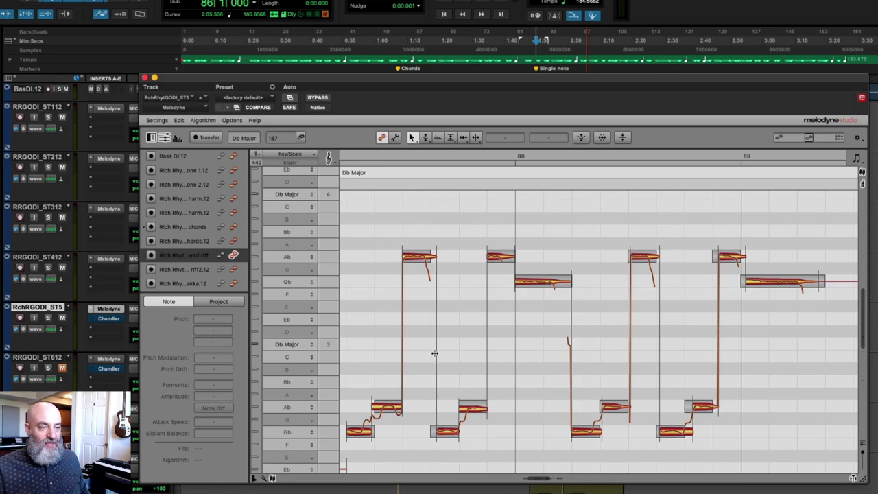
Play back the corrected riff phrase from bar 87 to bar 89.
scroll(435, 352, "left", 2)
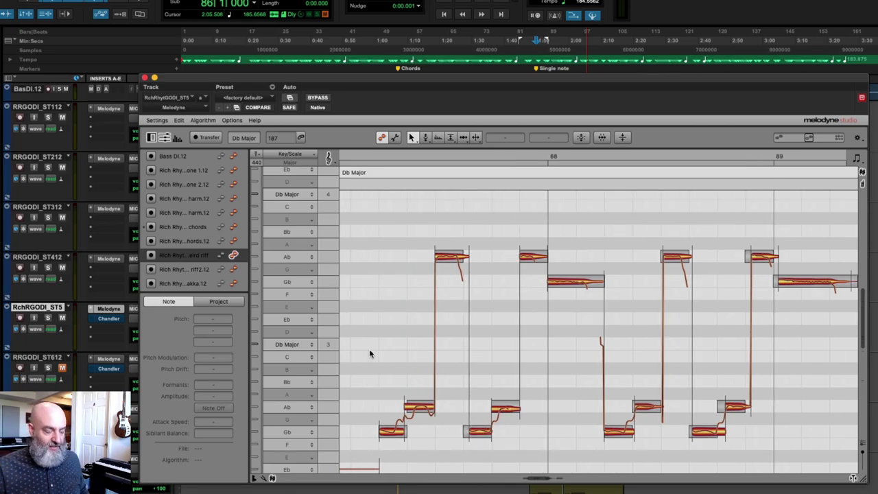
left_click_drag(377, 350, 365, 351)
scroll(375, 342, "right", 2)
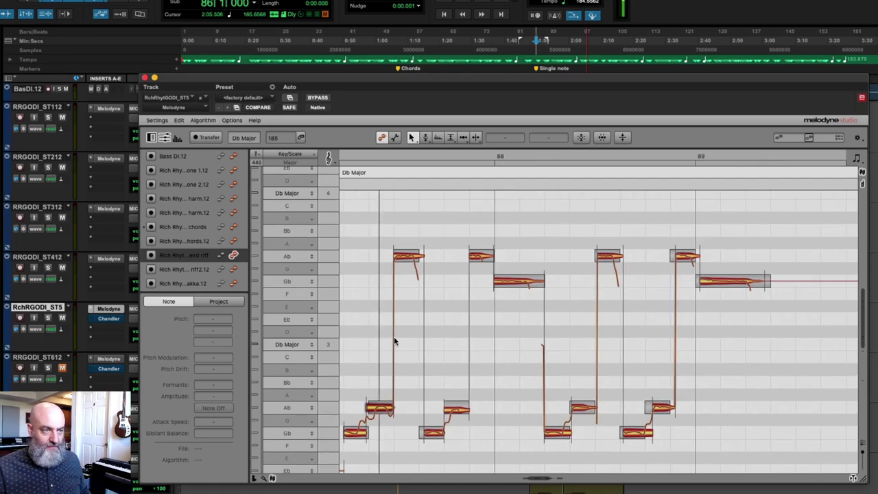
scroll(459, 350, "left", 2)
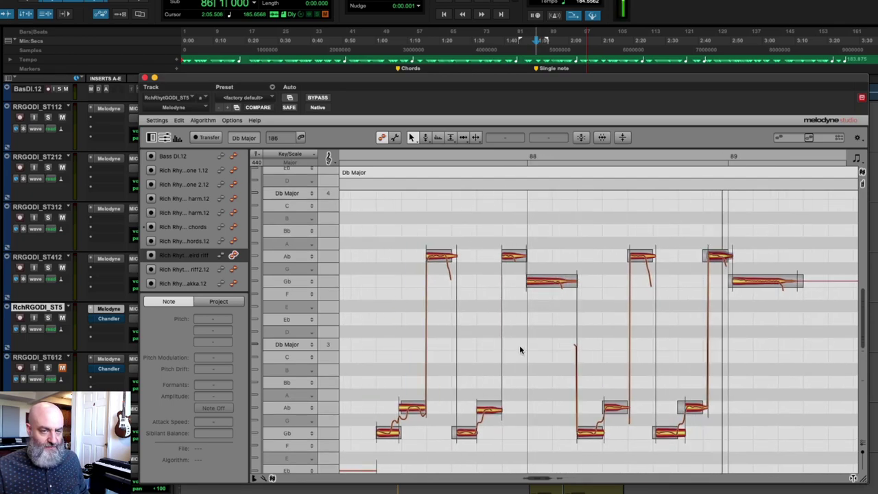
scroll(486, 393, "right", 1)
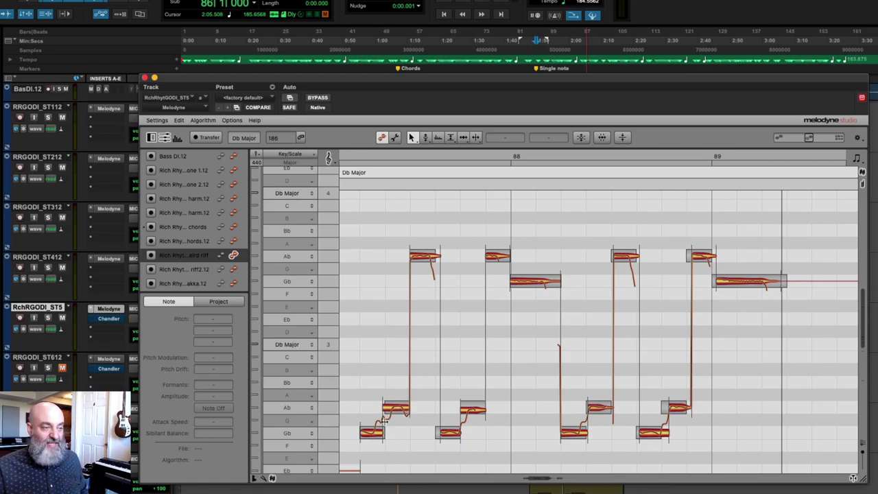
Copy the Gb 2 and Ab 2 pair just after bar 88 and paste it at the first Gb 2 note after bar 87.
left_click(609, 400)
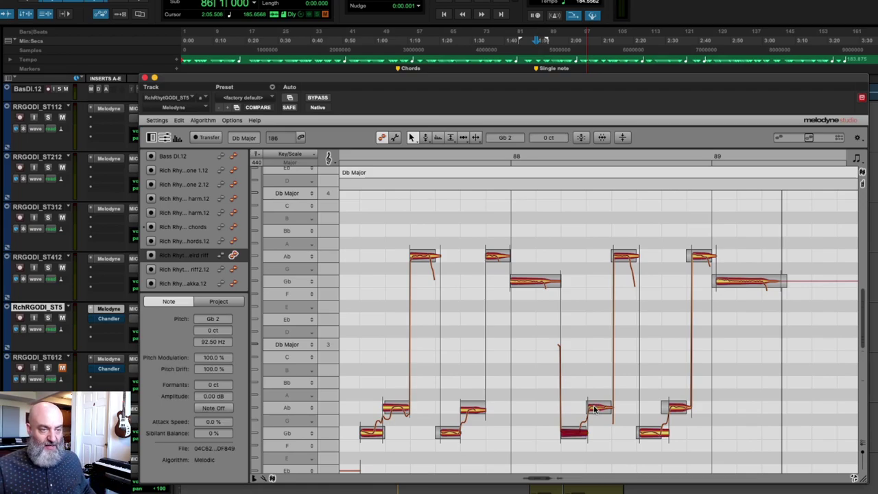
left_click(594, 409)
left_click(579, 435, "shift")
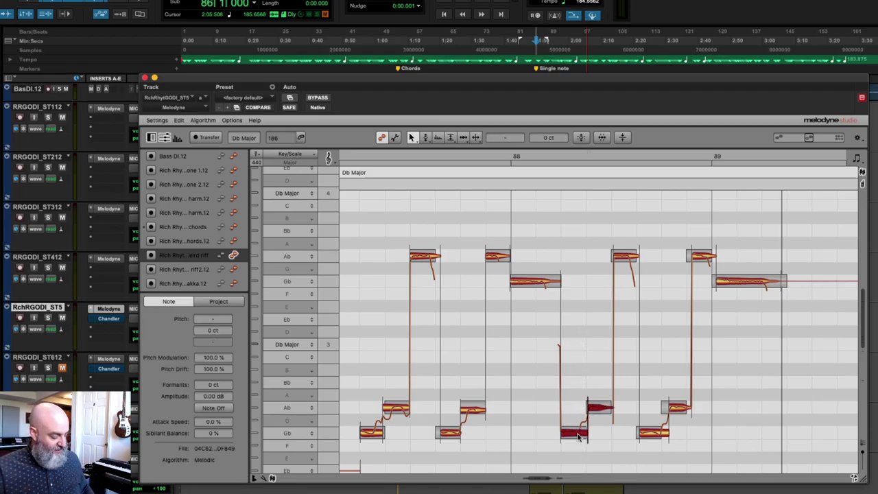
left_click(368, 435)
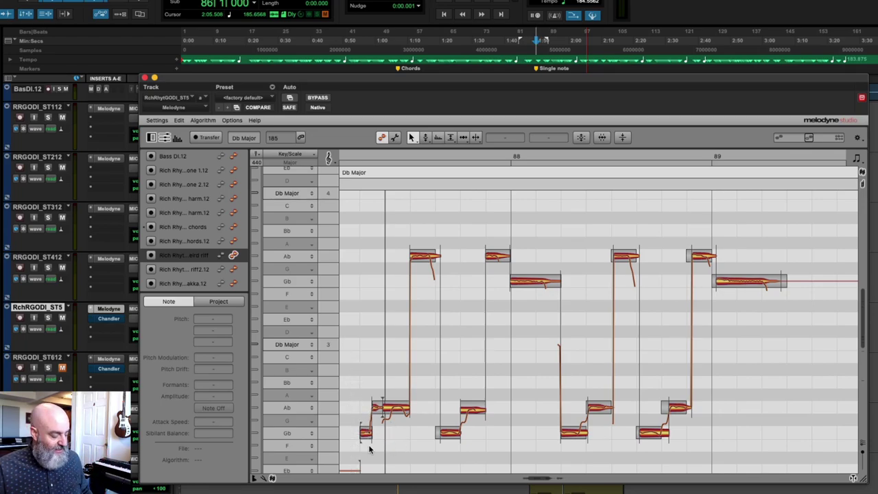
Undo the last paste, paste the copied pair over both selected Gb 2 and Ab 2 notes after bar 87, and play it back.
key("super+z")
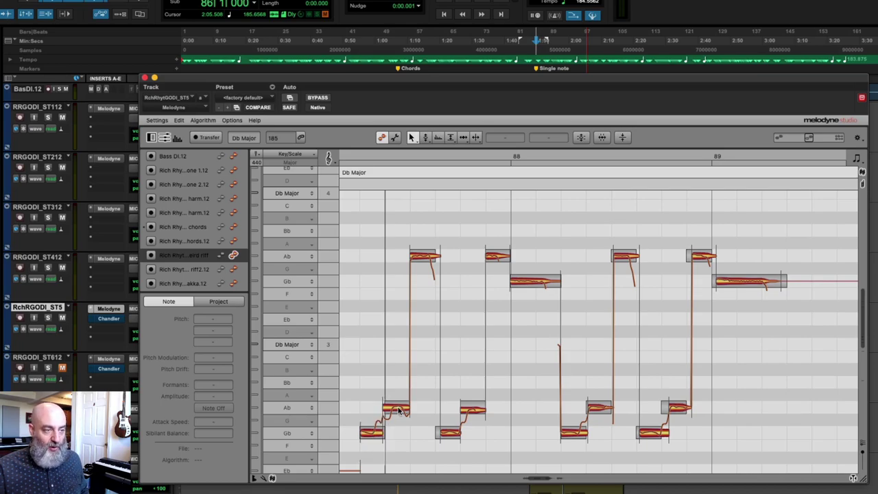
left_click_drag(368, 398, 390, 433)
left_click(390, 434)
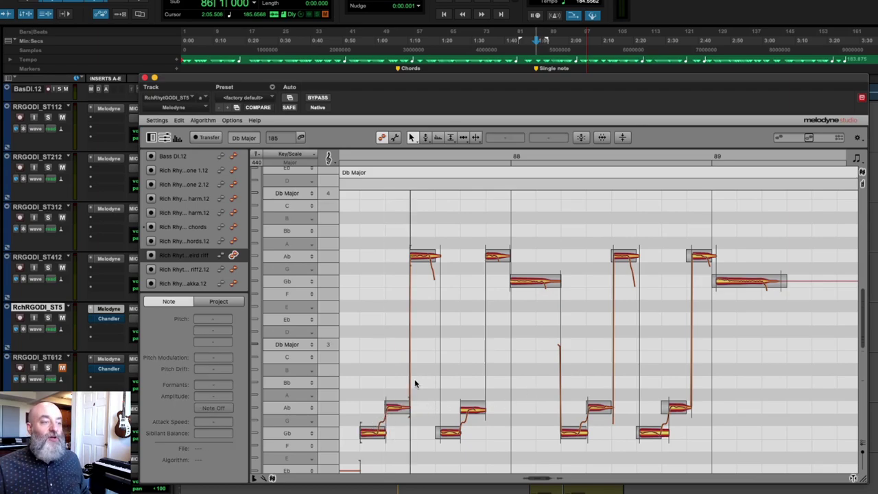
key("space")
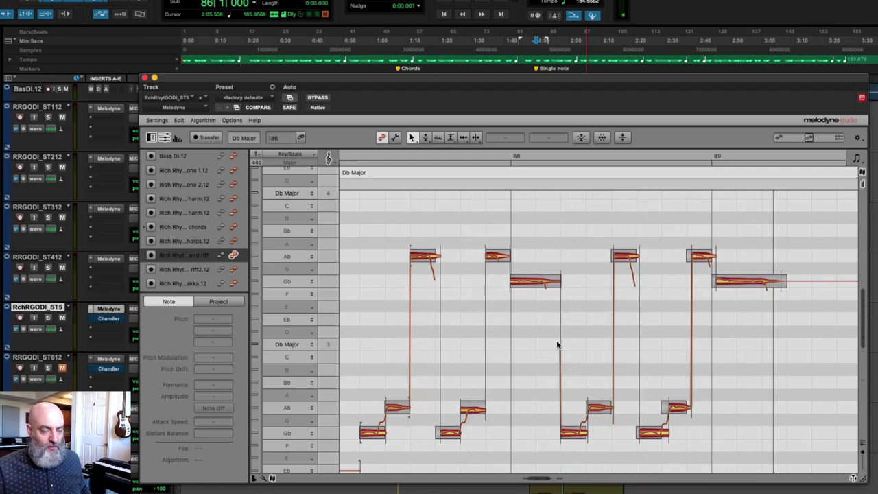
Examine the riff notes from bar 81 to bar 88 and play the passage back from around bar 83.
left_click_drag(575, 344, 455, 305)
scroll(474, 308, "left", 10)
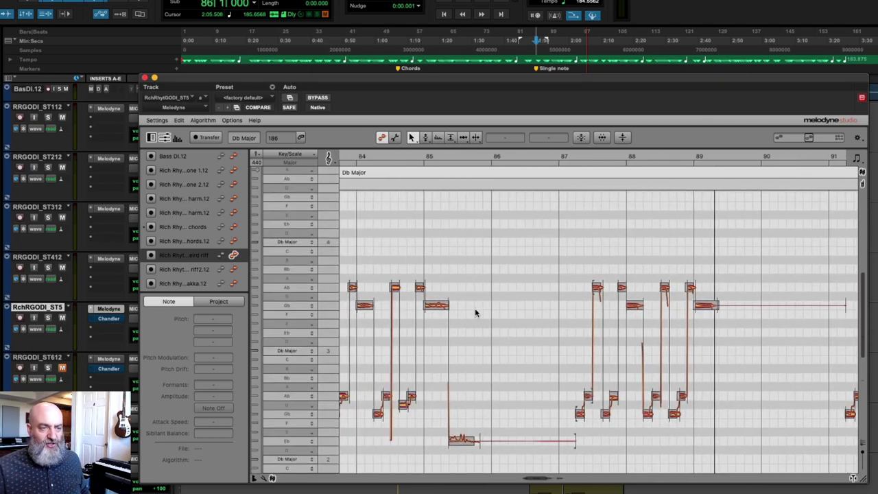
scroll(508, 323, "right", 3)
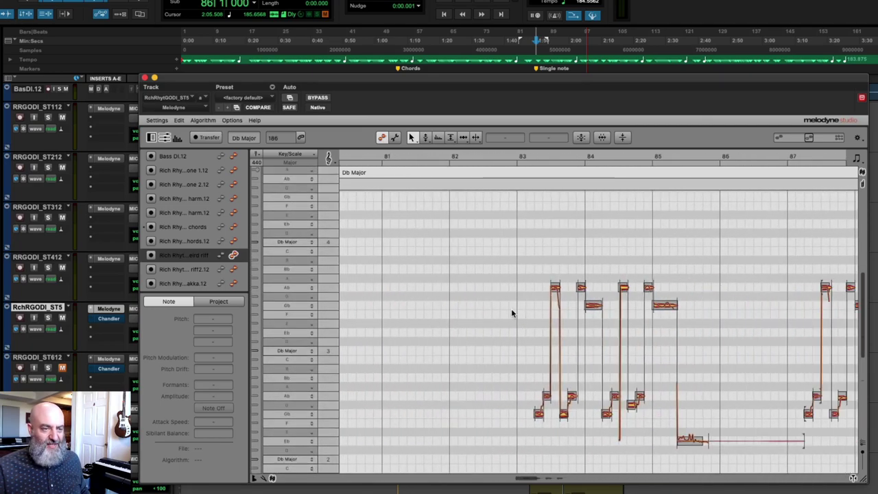
scroll(514, 310, "down", 5)
left_click_drag(525, 279, 546, 225)
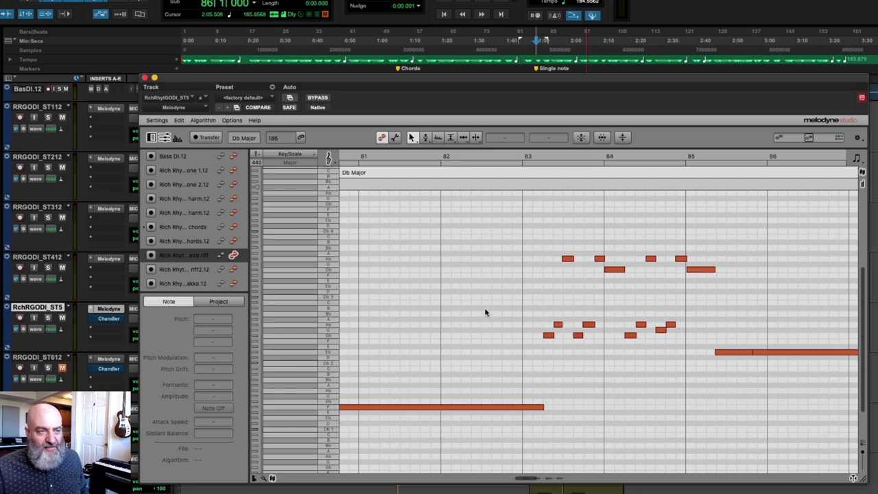
key("space")
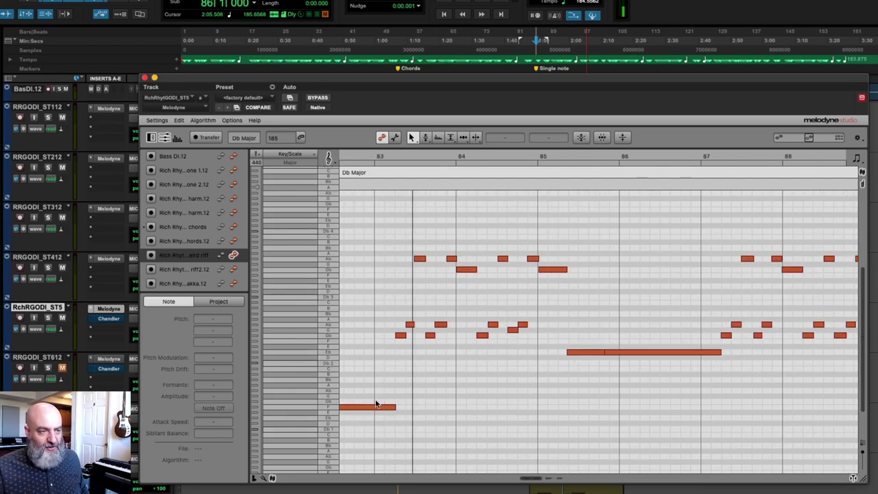
Play back the sustained Eb 2 notes after bar 85 to check them for unwanted noise.
left_click_drag(467, 384, 434, 441)
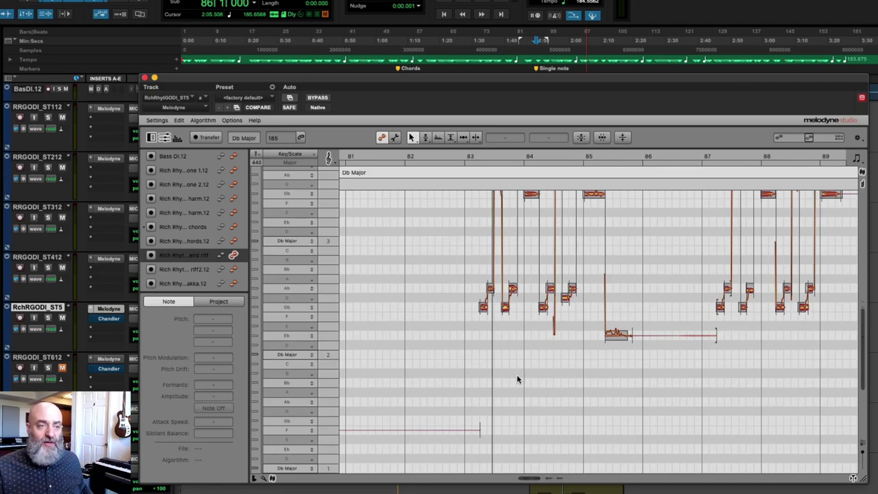
scroll(543, 374, "right", 3)
scroll(543, 319, "up", 2)
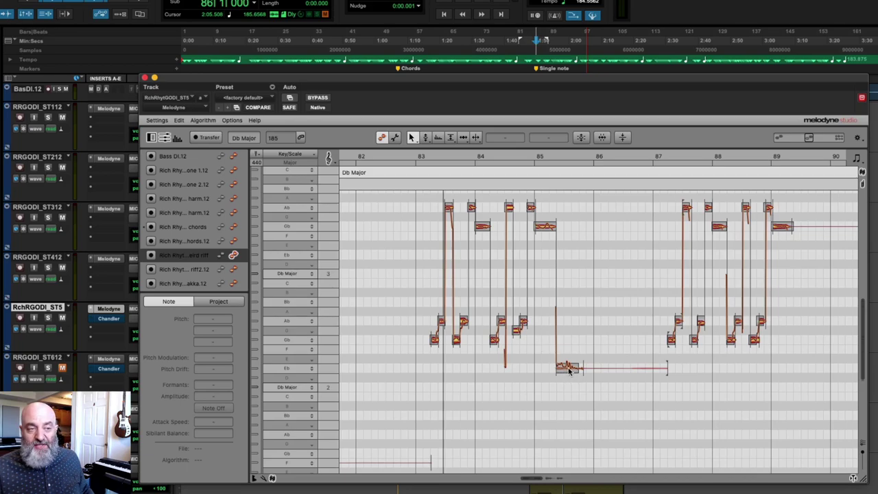
key("space")
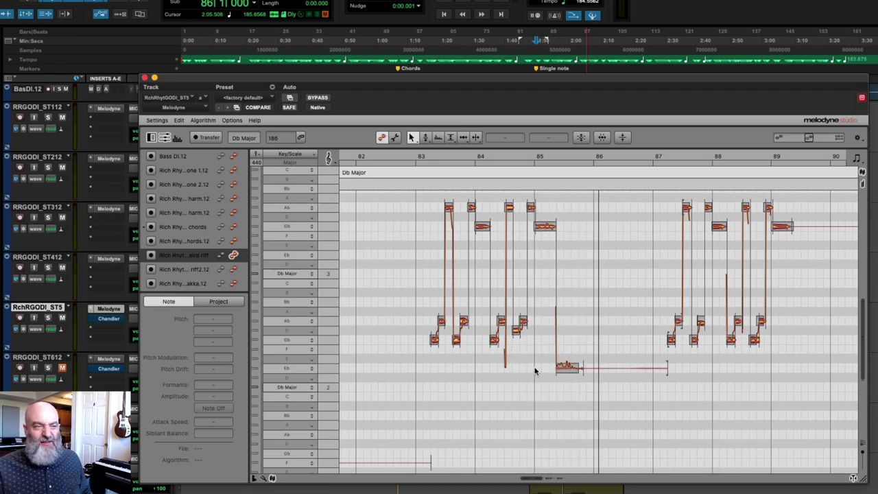
key("space")
key("space")
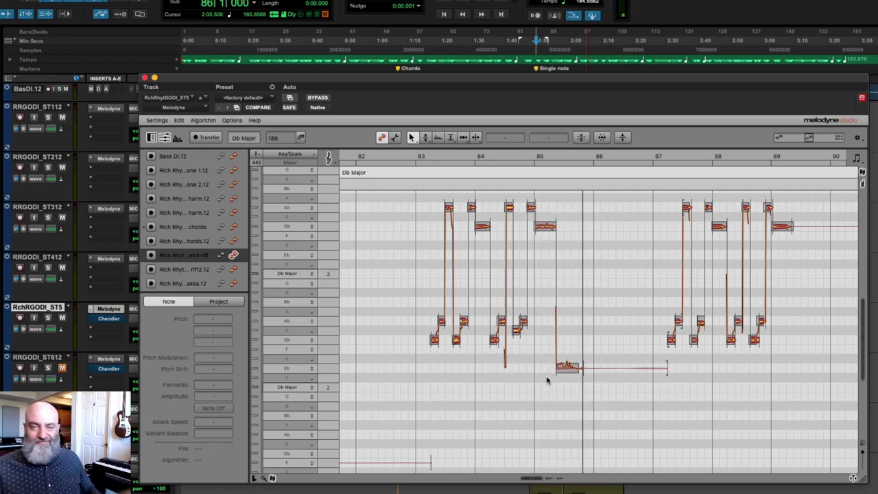
Delete the long F 1 noise note leading up to the riff's first phrase after bar 83.
left_click_drag(362, 416, 430, 469)
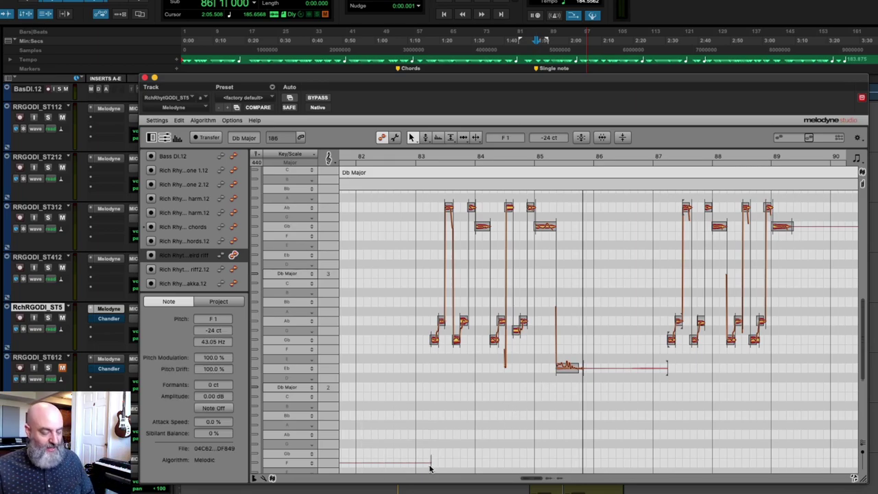
left_click(430, 468)
Mute the Eb 2 noise notes after bar 85 with Note Off, and unmute them.
left_click_drag(539, 398, 659, 355)
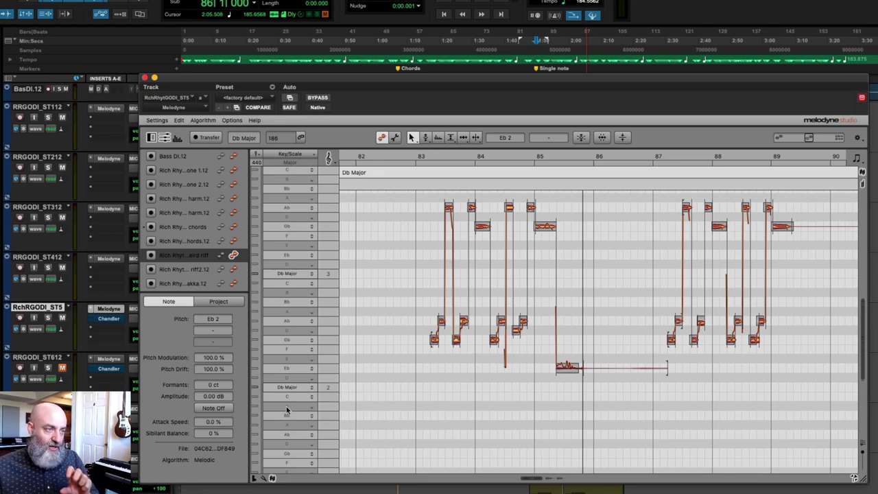
left_click(214, 409)
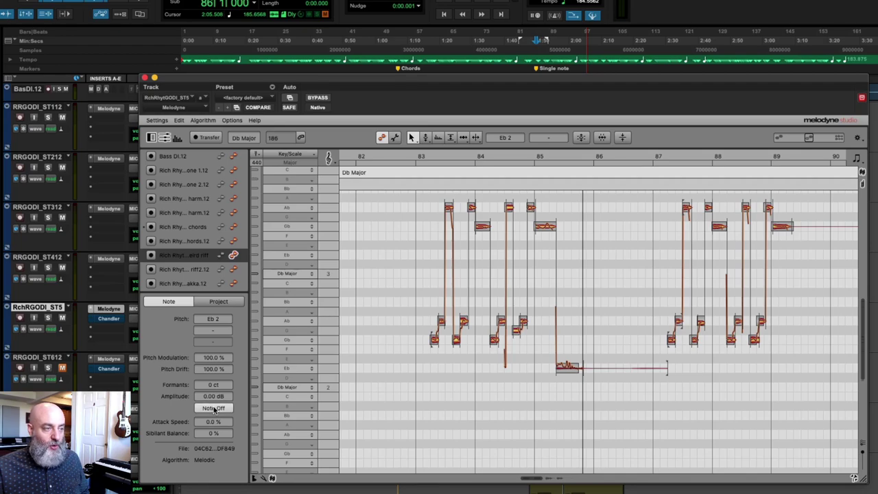
left_click(574, 371)
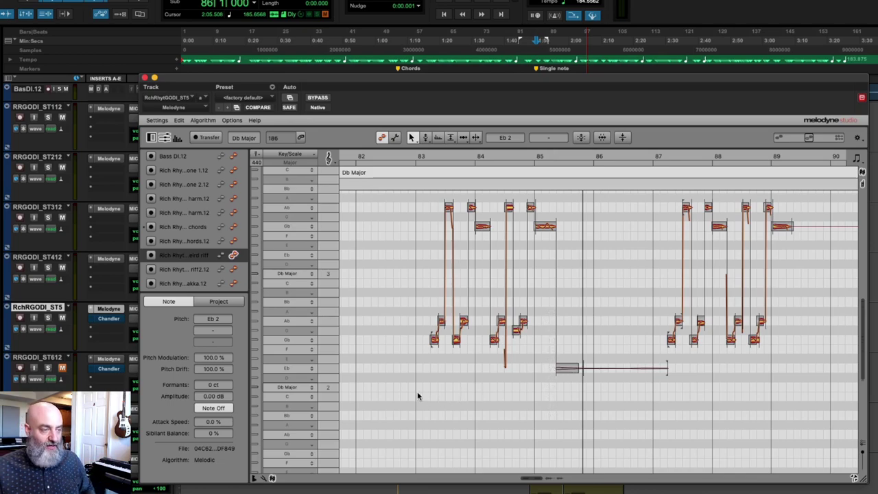
left_click(227, 410)
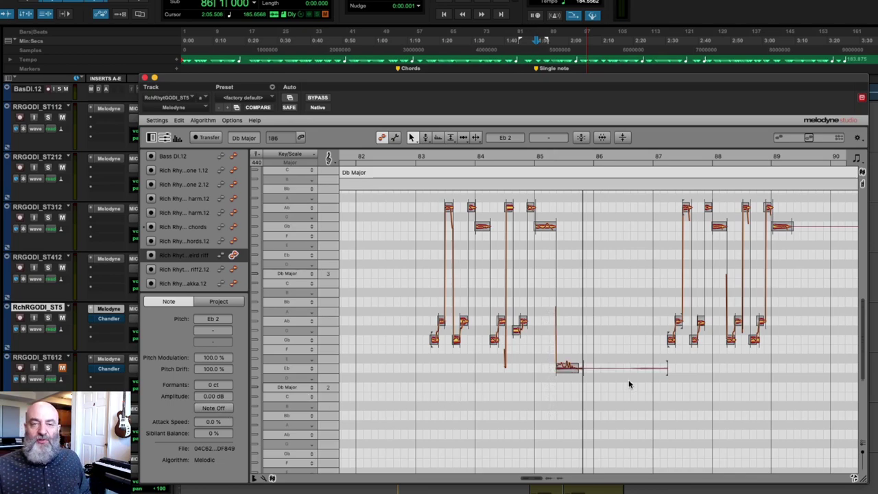
Delete the Eb 2 noise notes after bar 85 and the thin sustained noise note after bar 89.
left_click_drag(546, 391, 660, 363)
key("Delete")
scroll(622, 347, "right", 1)
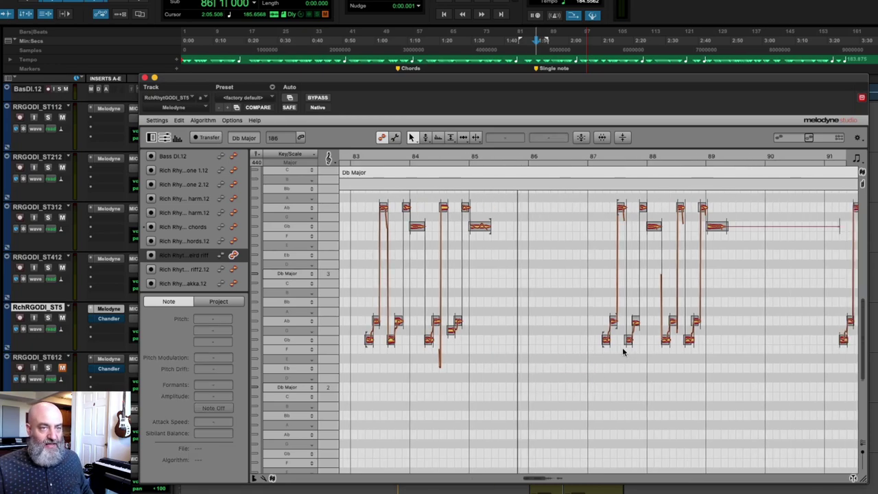
scroll(622, 352, "right", 5)
left_click_drag(627, 258, 662, 206)
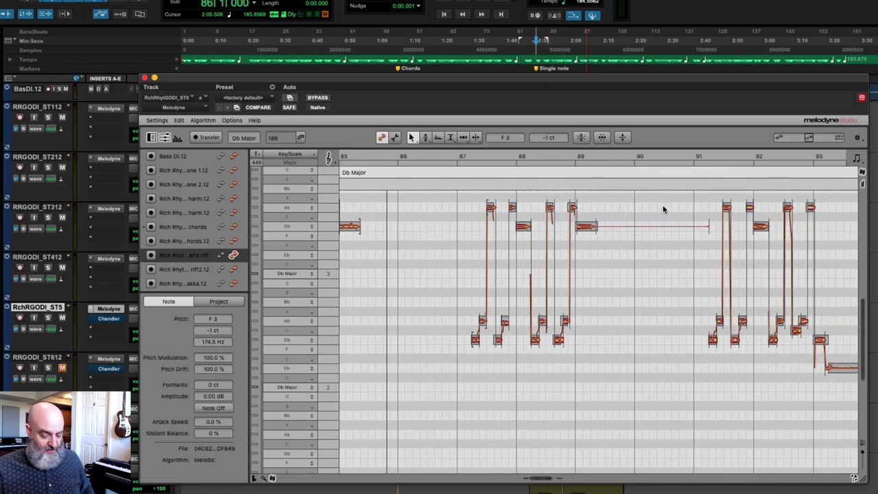
key("Delete")
Play back the passage around bar 93 and delete the sustained Eb 2 notes between bars 93 and 95.
scroll(647, 267, "right", 8)
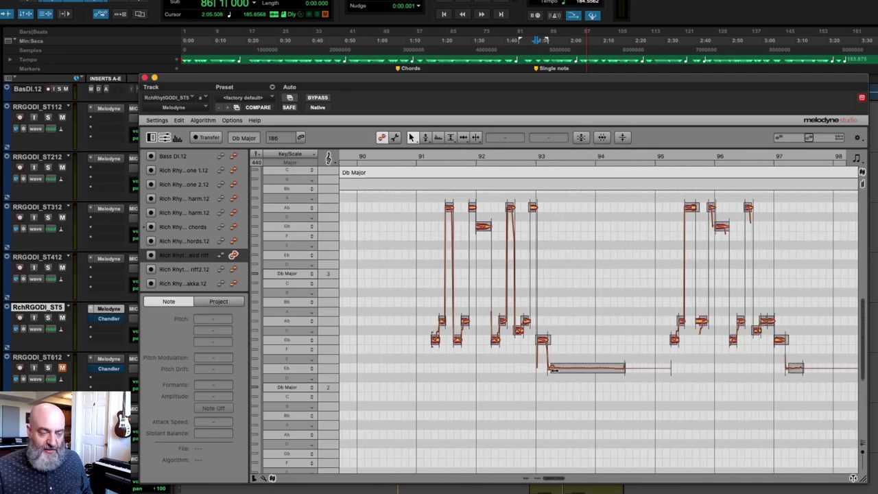
key("space")
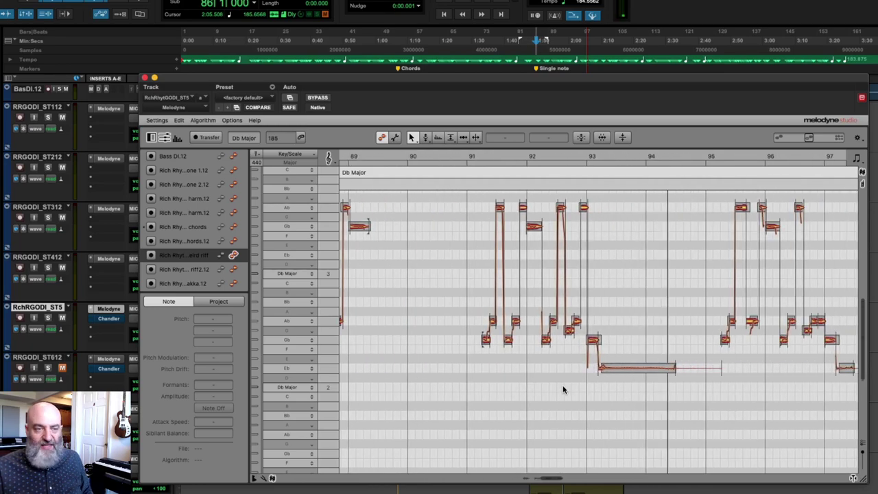
left_click(635, 370)
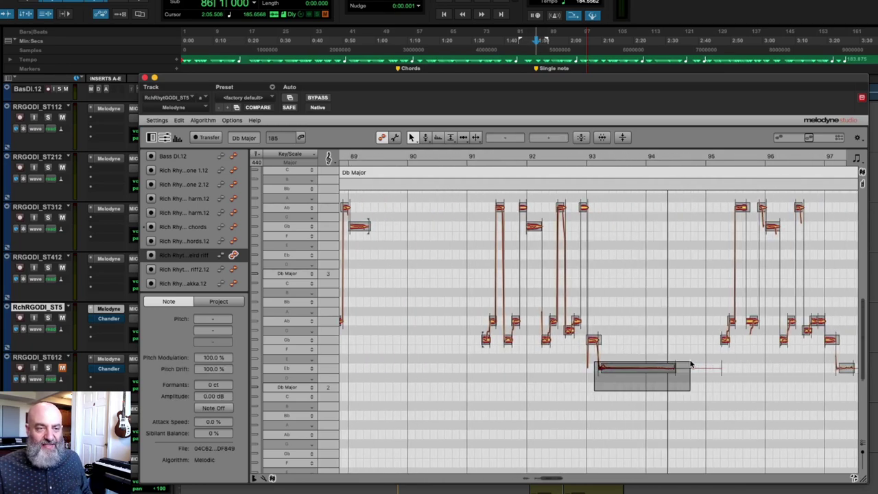
key("Delete")
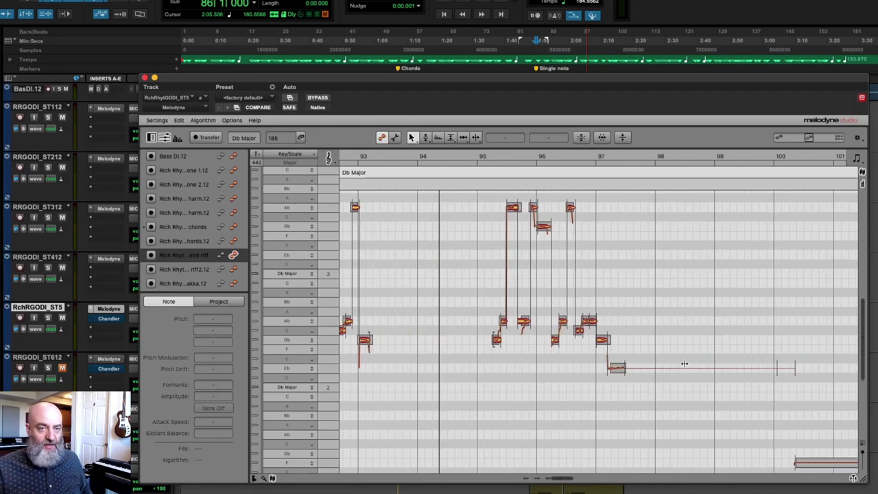
Delete the Eb 2 noise notes after bar 97 and the long F 1 note after bar 100.
left_click_drag(533, 392, 702, 350)
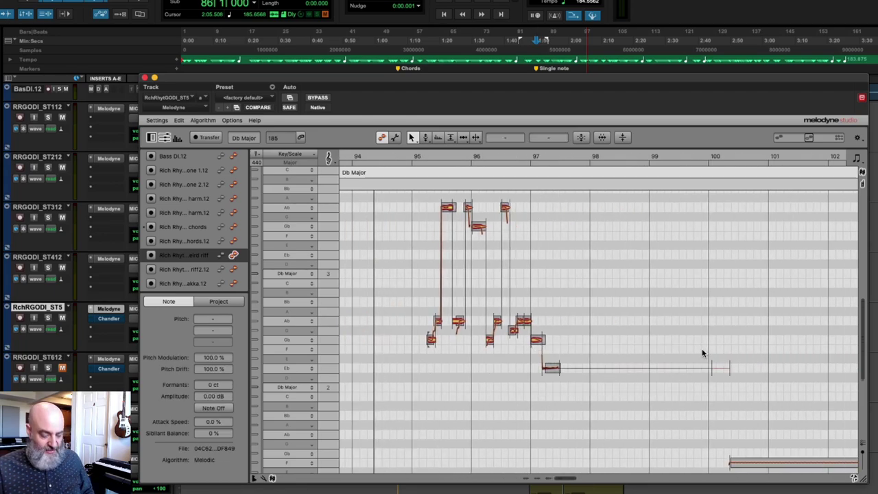
key("Delete")
left_click_drag(700, 398, 786, 469)
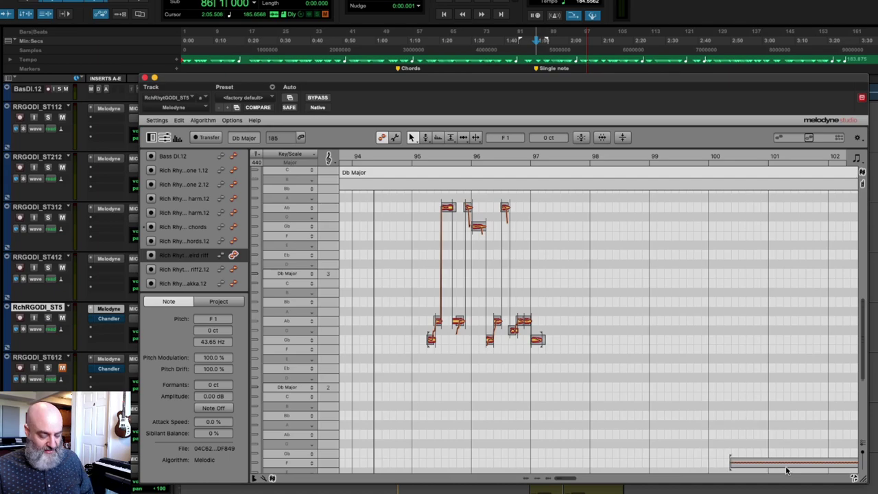
key("Delete")
Play back the cleaned riff phrase between bars 87 and 89 and compare it with the phrases up to bar 97.
scroll(646, 417, "left", 2)
scroll(646, 417, "up", 1)
scroll(625, 414, "left", 8)
scroll(625, 415, "left", 3)
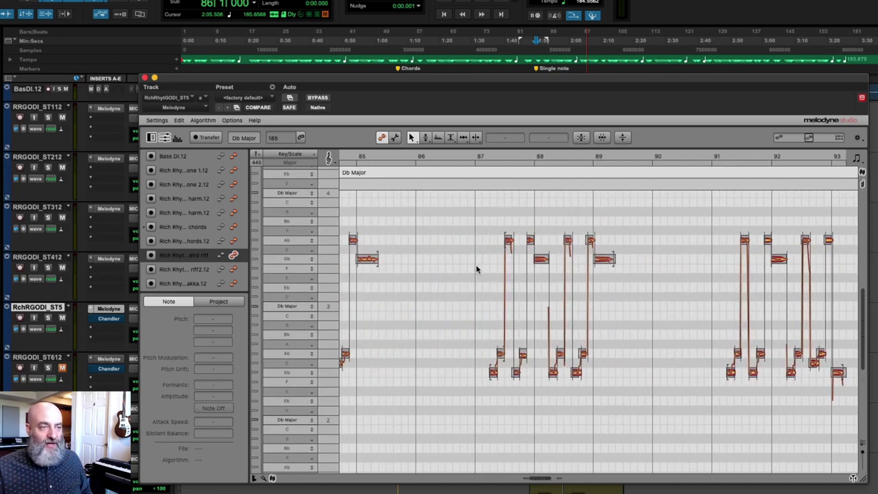
key("space")
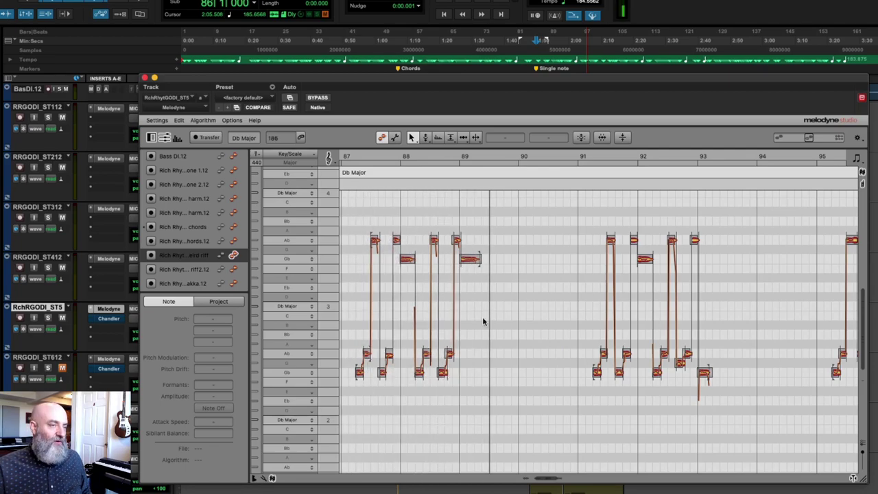
scroll(480, 315, "left", 3)
scroll(495, 323, "right", 10)
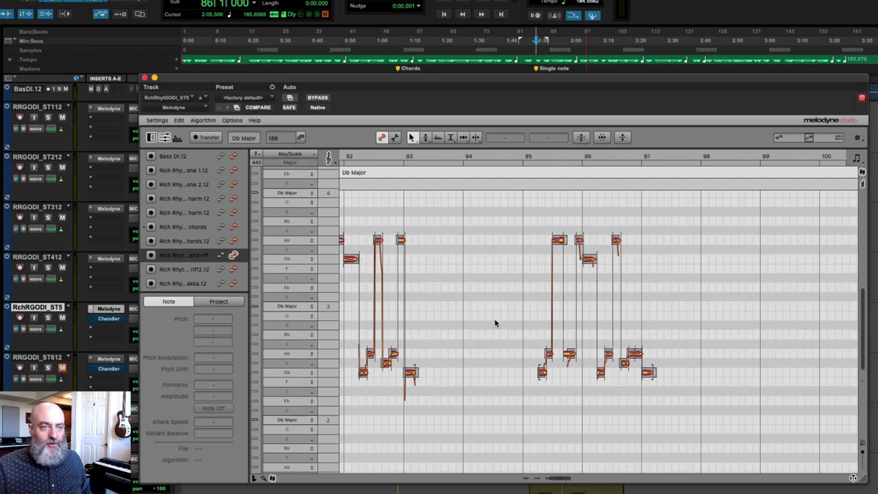
scroll(495, 322, "left", 2)
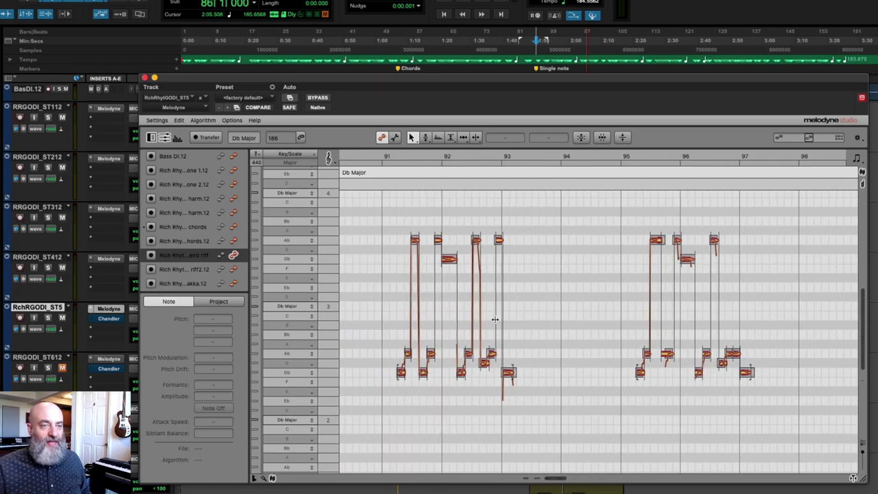
scroll(495, 319, "left", 5)
scroll(533, 268, "right", 3)
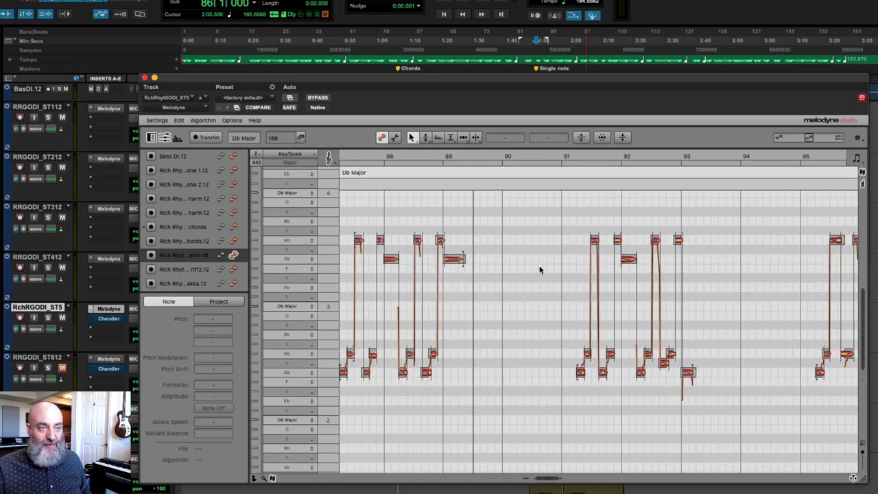
Copy the whole phrase from bar 87 to bar 89 and paste it over the phrase between bars 95 and 97.
scroll(569, 275, "left", 4)
left_click_drag(421, 216, 577, 381)
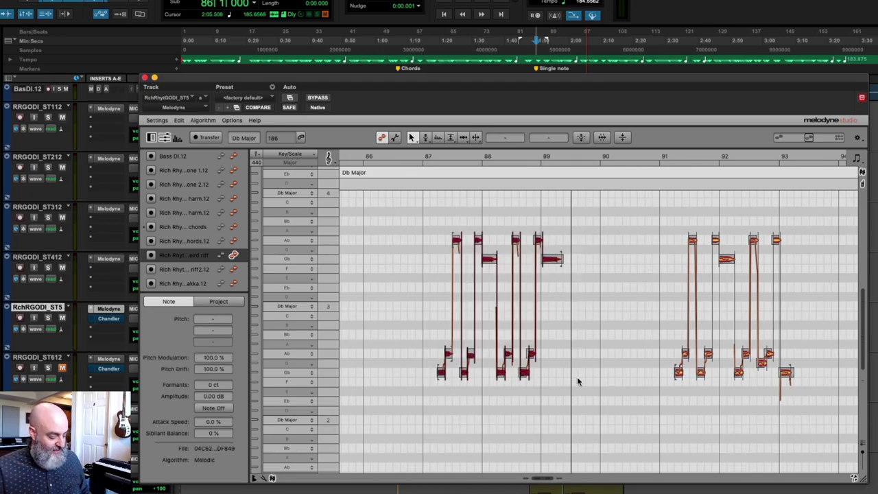
scroll(572, 374, "right", 4)
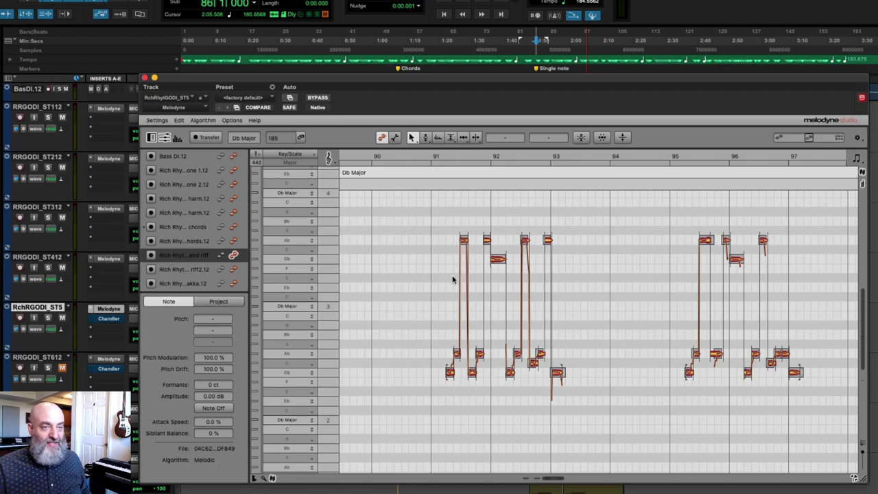
left_click_drag(661, 220, 815, 383)
key("super+v")
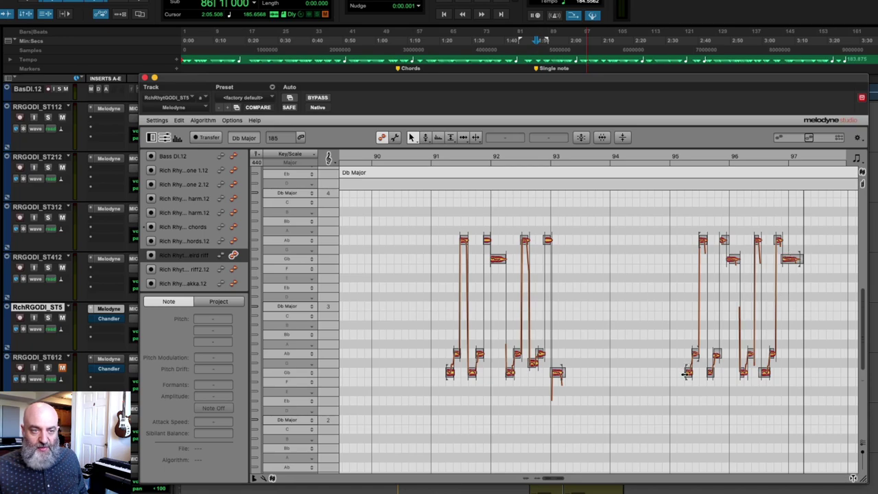
Add two more copies of the phrase back to back after bar 97, extending the riff past bar 101.
scroll(670, 373, "left", 2)
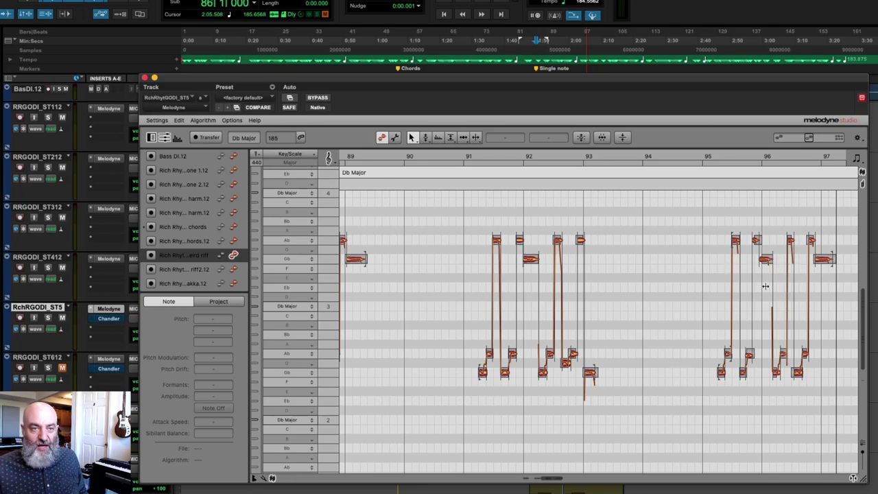
scroll(762, 302, "left", 10)
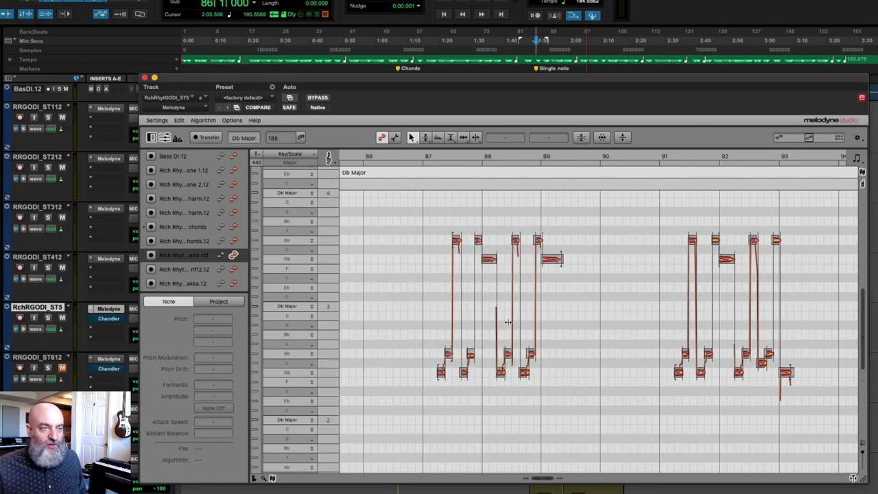
scroll(525, 306, "right", 20)
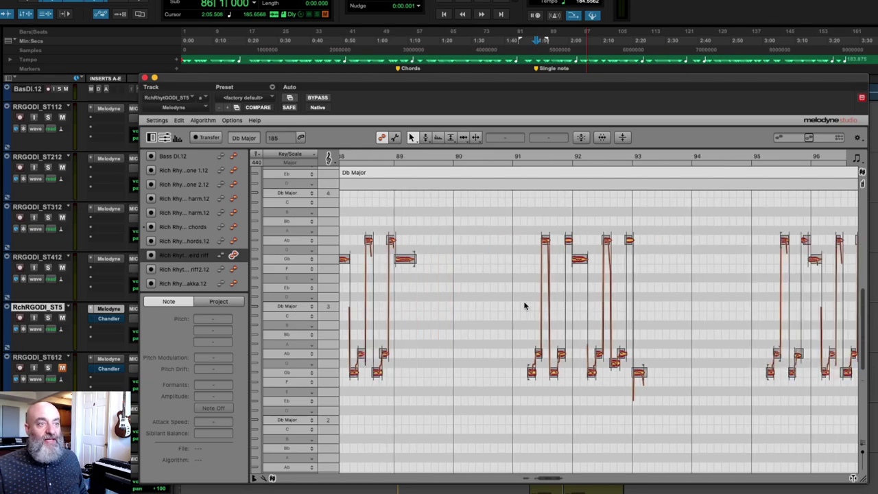
scroll(521, 295, "right", 2)
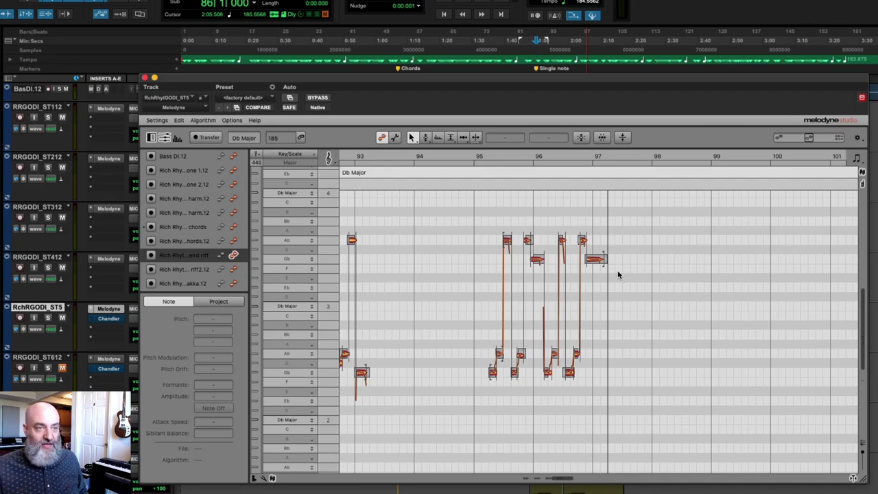
key("super+d")
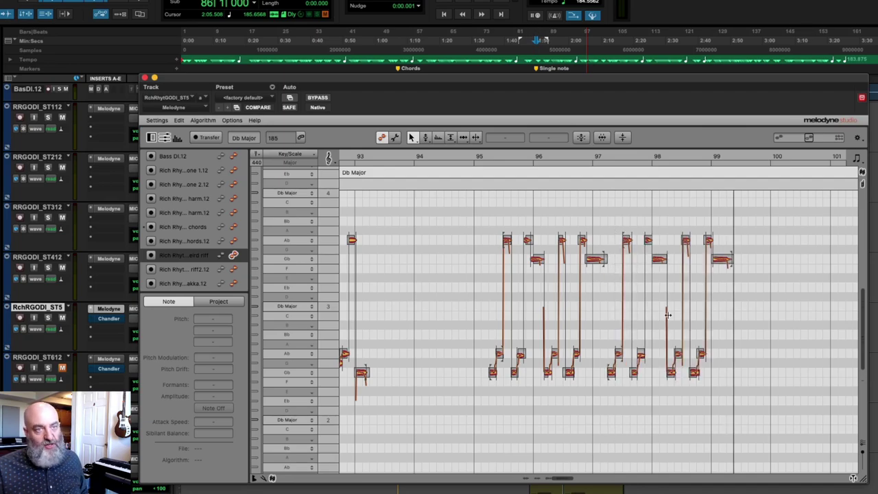
key("super+d")
scroll(694, 333, "right", 2)
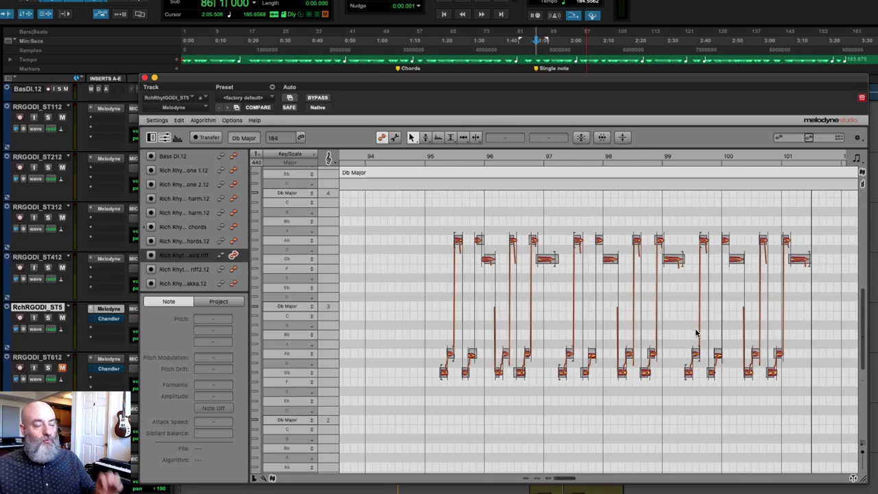